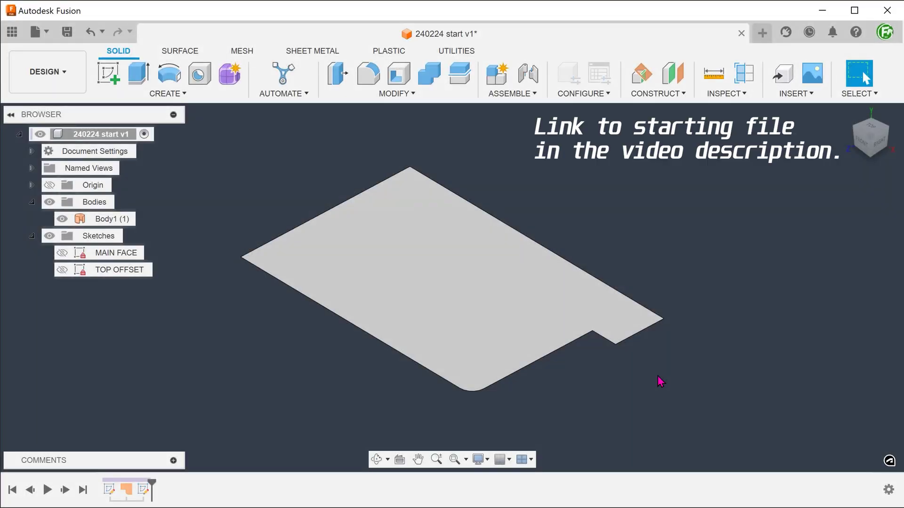
Show the TOP OFFSET sketch in the Browser and orbit to view it around the plate.
mouse_move(658, 381)
middle_mouse_down("shift")
mouse_move(667, 306)
mouse_move(626, 259)
middle_mouse_up("shift")
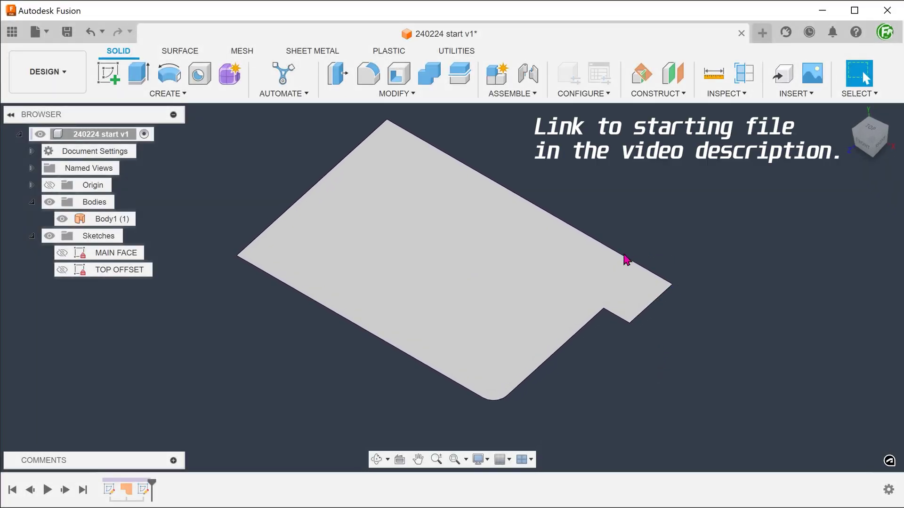
mouse_move(740, 329)
middle_mouse_down("shift")
mouse_move(745, 334)
mouse_move(735, 336)
middle_mouse_up("shift")
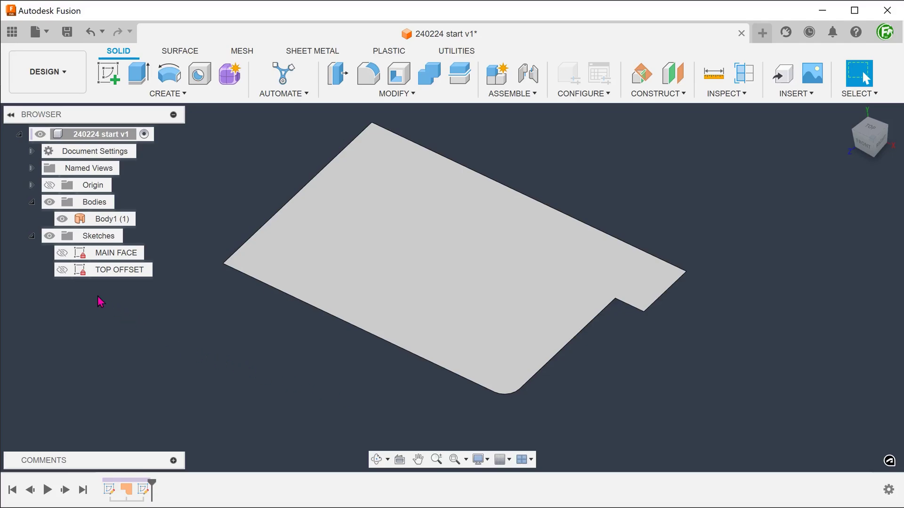
left_click(62, 270)
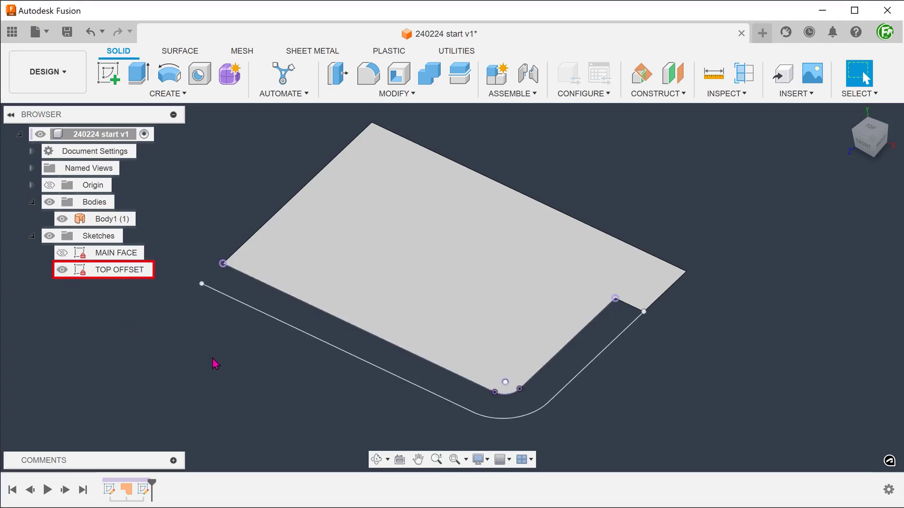
mouse_move(216, 365)
middle_mouse_down("shift")
mouse_move(280, 402)
mouse_move(537, 395)
mouse_move(595, 363)
middle_mouse_up("shift")
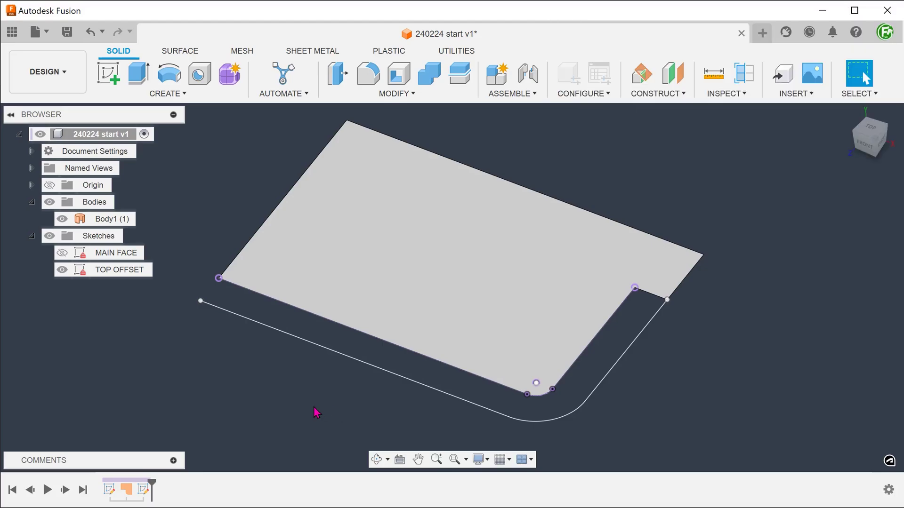
Start a new sketch on the vertical origin plane.
left_click(107, 85)
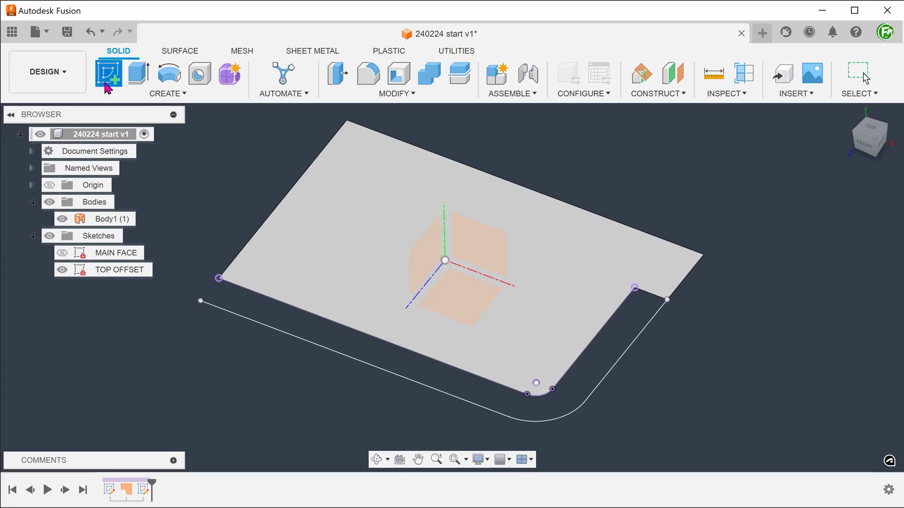
left_click(424, 261)
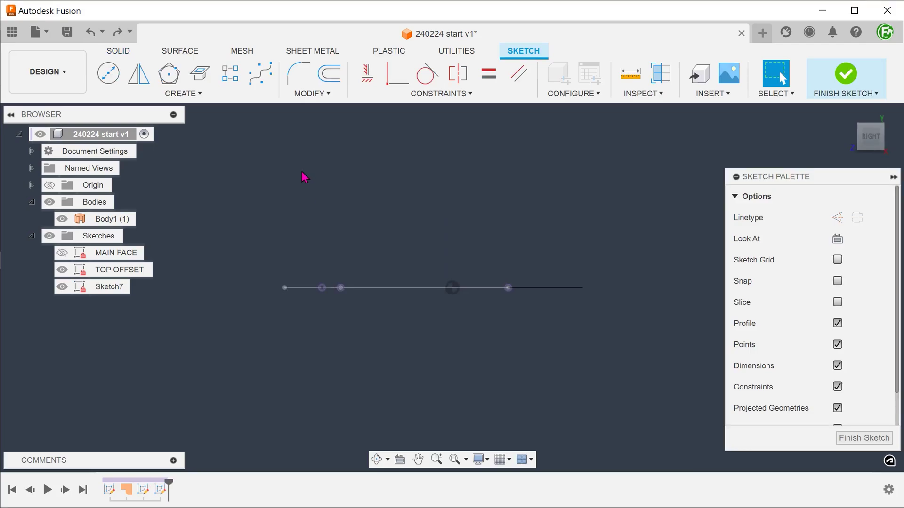
middle_click_drag(302, 176, 318, 187, "shift")
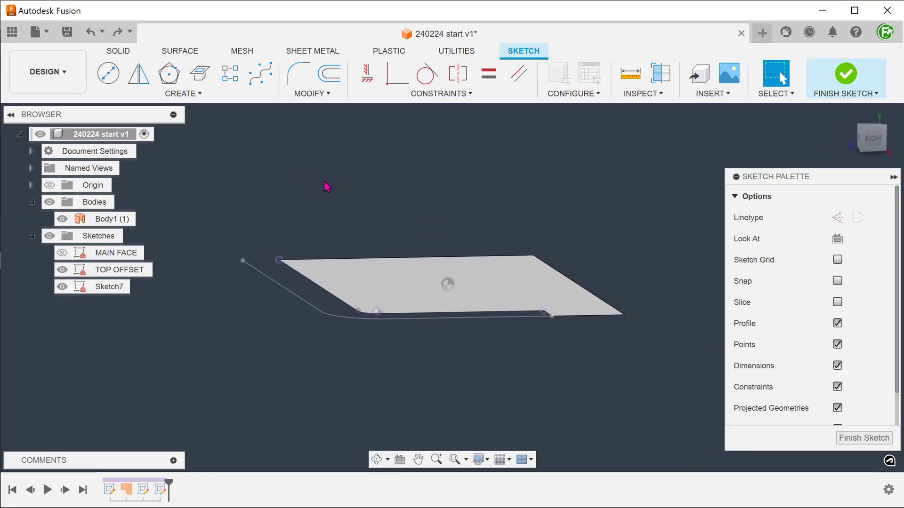
middle_click_drag(448, 179, 596, 204, "shift")
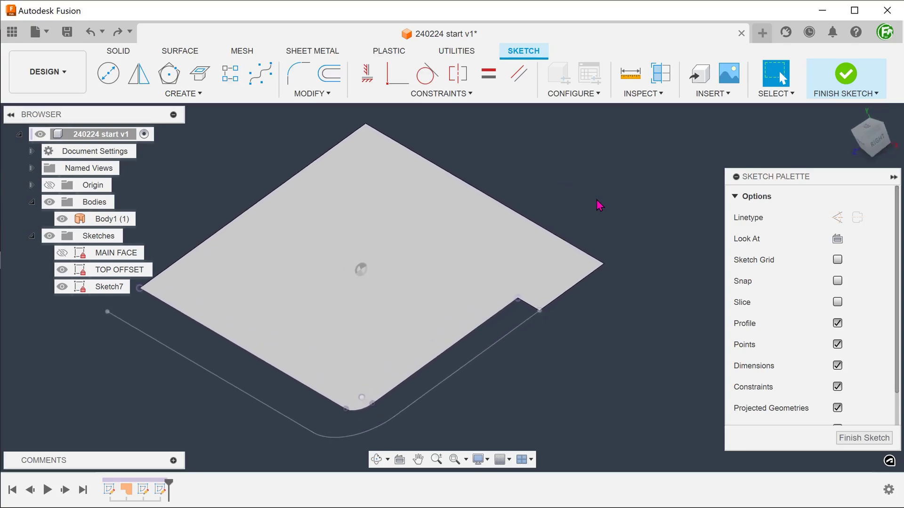
Project the short tab edge into the sketch and look straight at the sketch plane.
left_click(585, 285)
key("p")
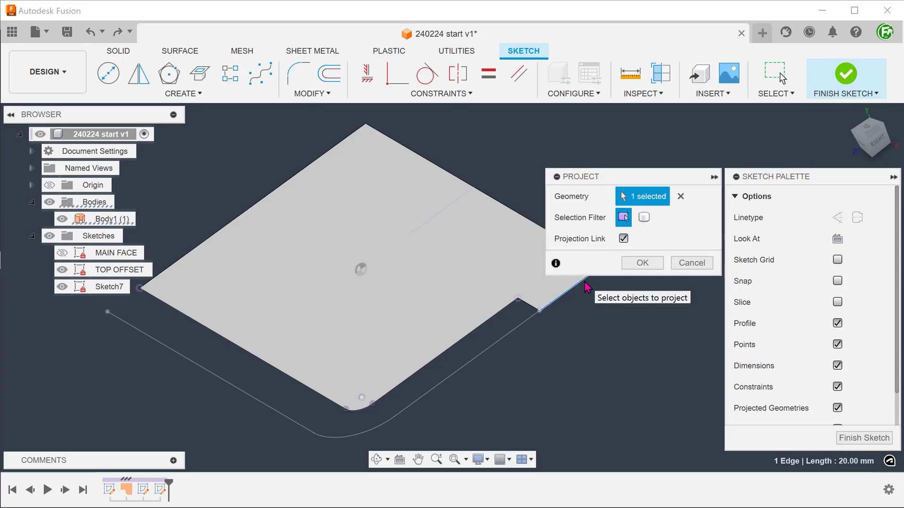
left_click(642, 263)
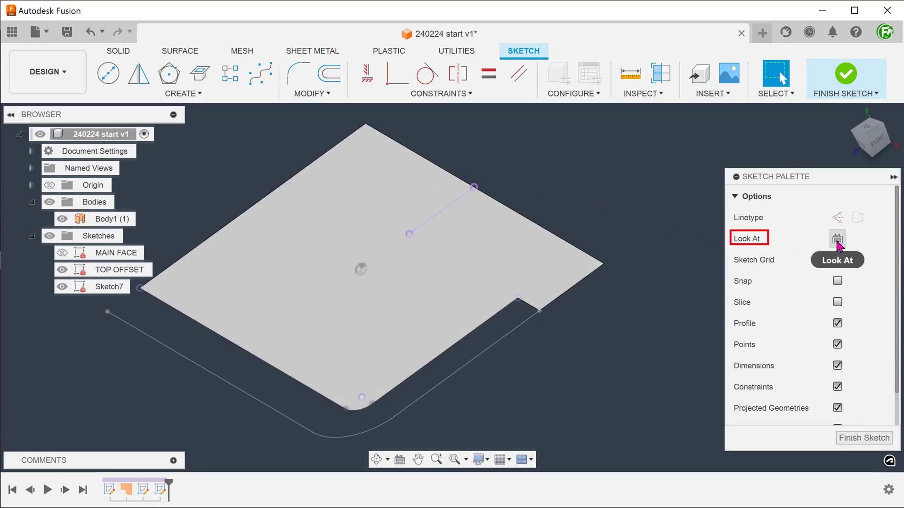
left_click(838, 240)
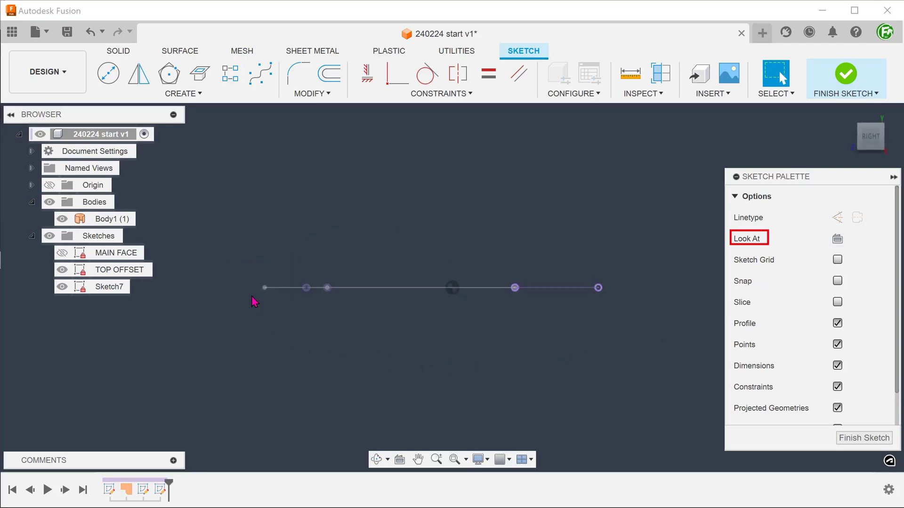
left_click(183, 95)
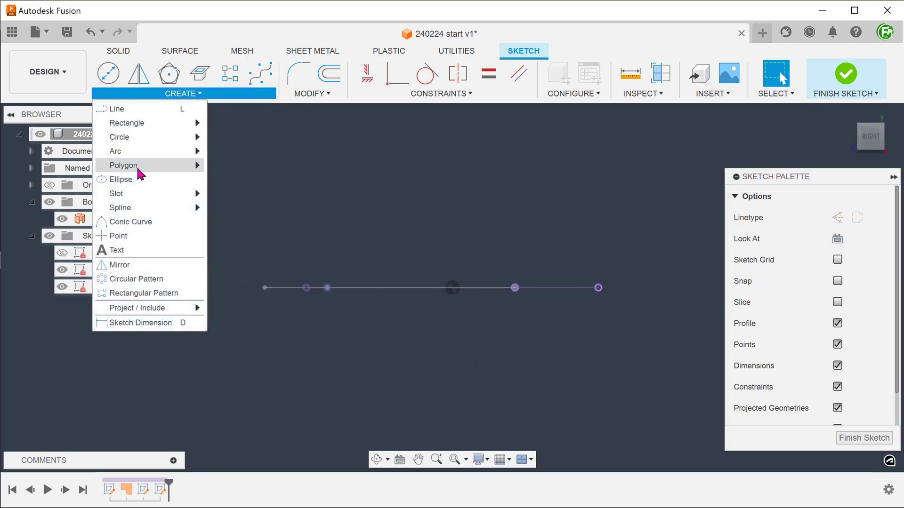
mouse_move(148, 208)
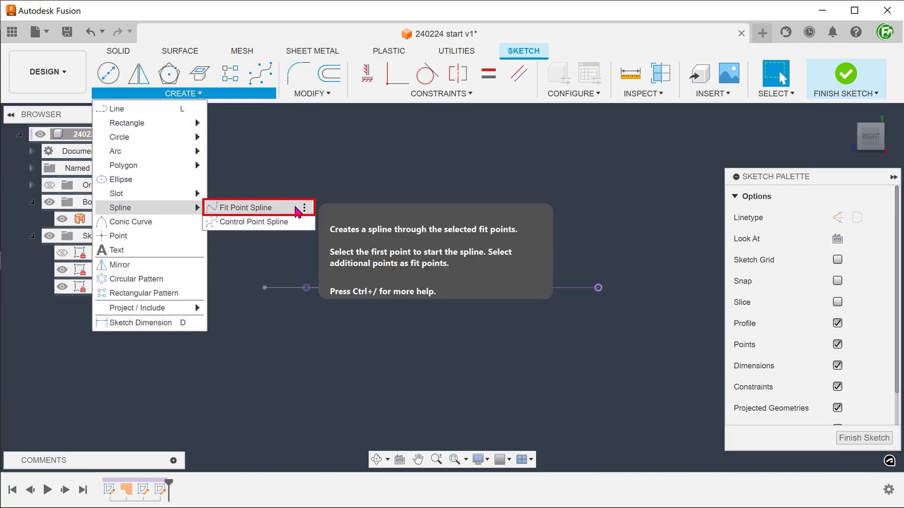
Draw a fit point spline from the projected edge point to the offset sketch's extent.
left_click(297, 209)
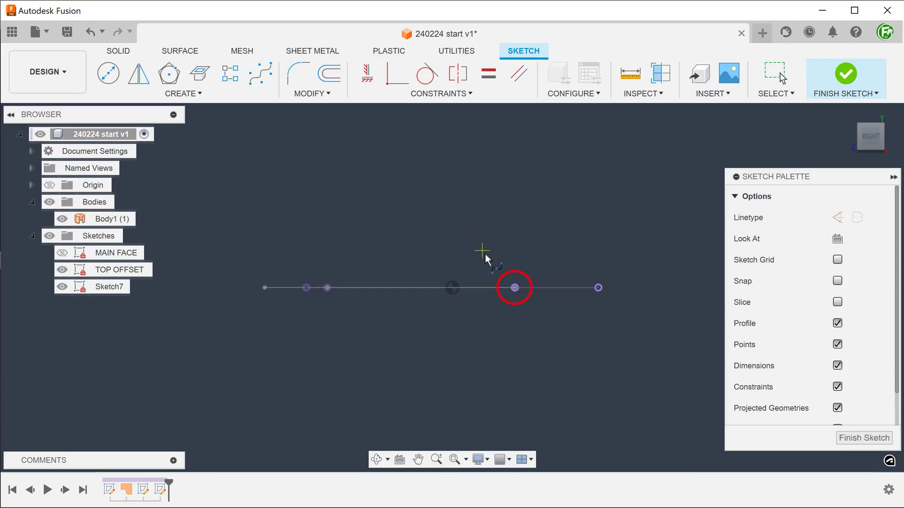
left_click(517, 292)
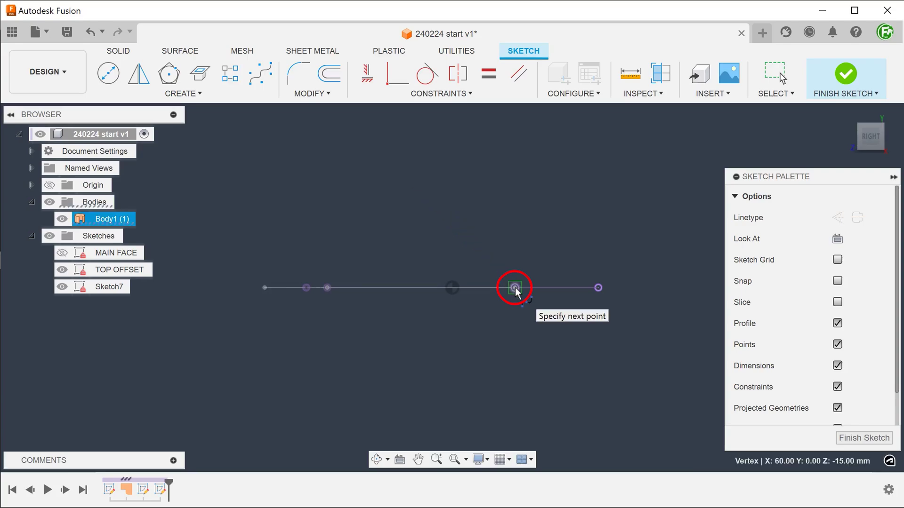
left_click(214, 322)
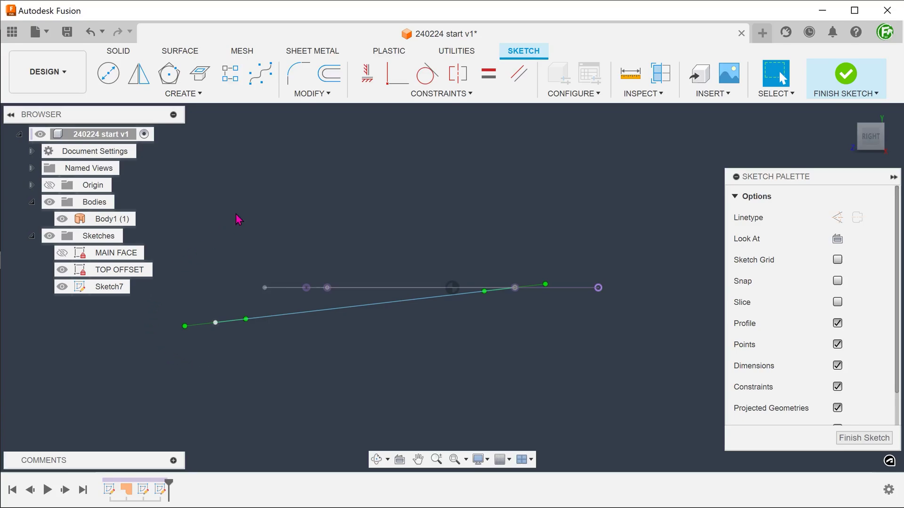
Apply a curvature constraint so the spline blends smoothly into the projected edge.
left_click(418, 96)
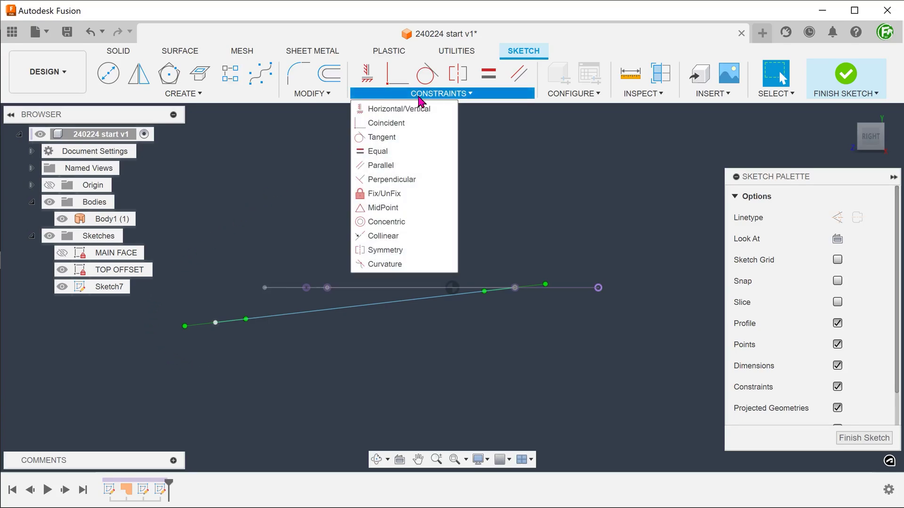
left_click(415, 267)
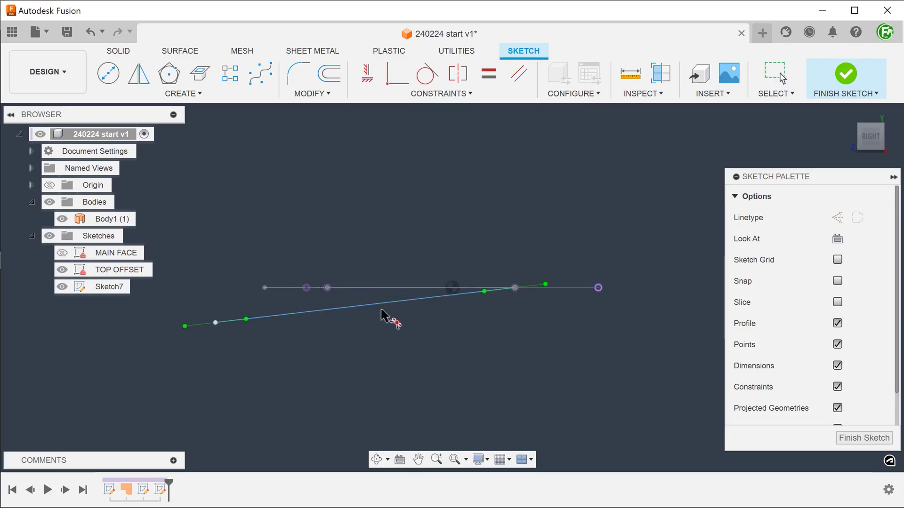
left_click(340, 315)
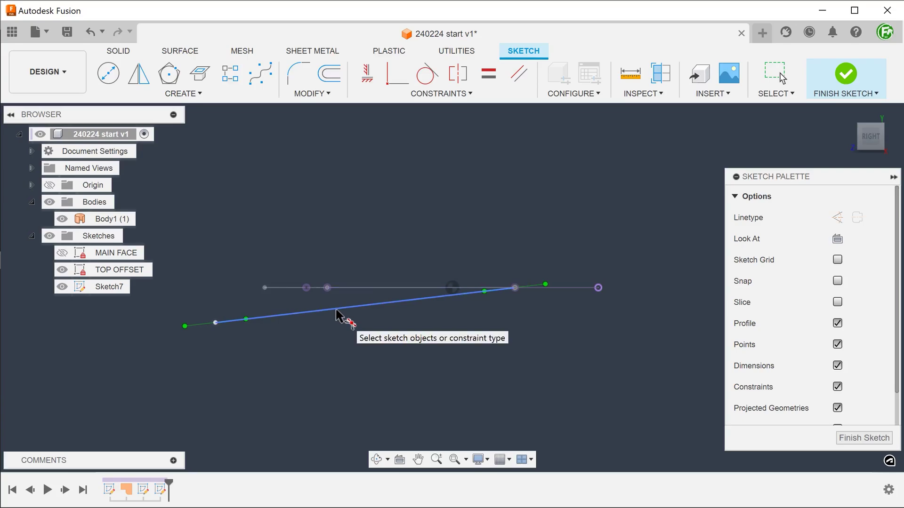
left_click(336, 315)
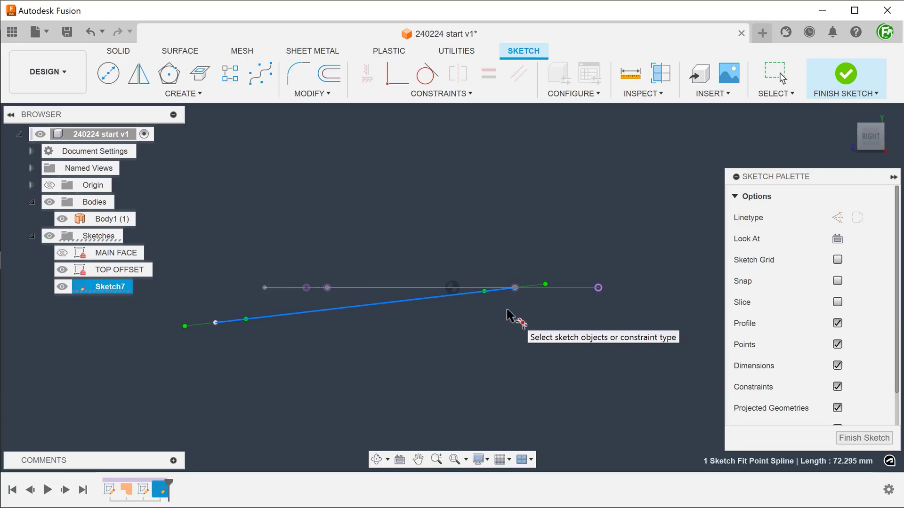
left_click(571, 295)
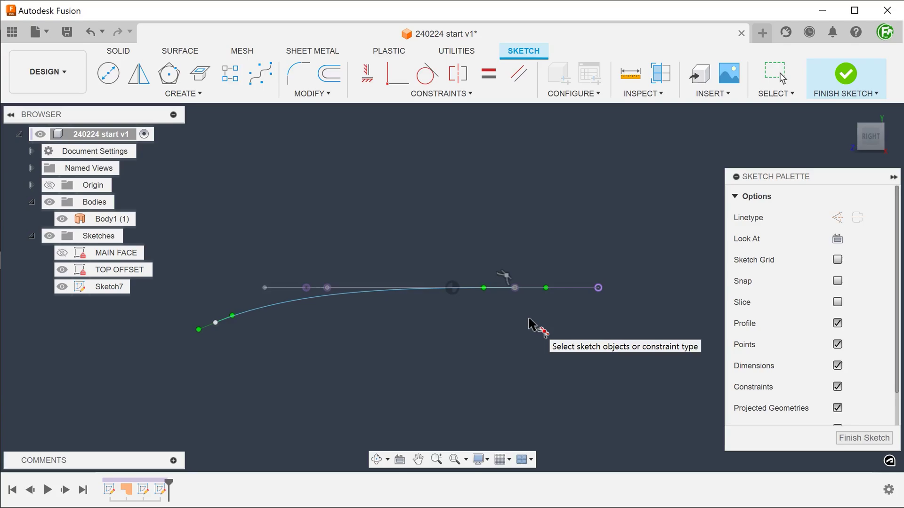
key("Escape")
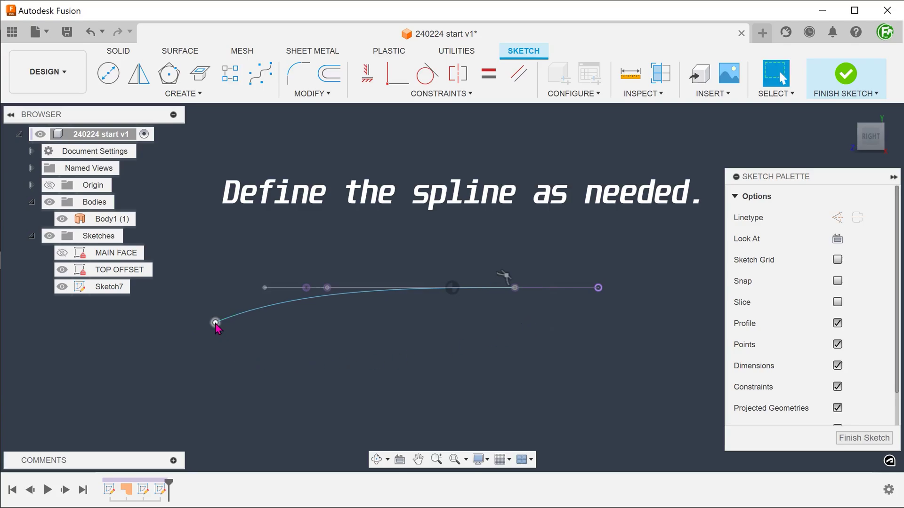
Adjust the spline's outer endpoint, inspect it in 3D, and finish Sketch7.
left_click_drag(215, 323, 201, 305)
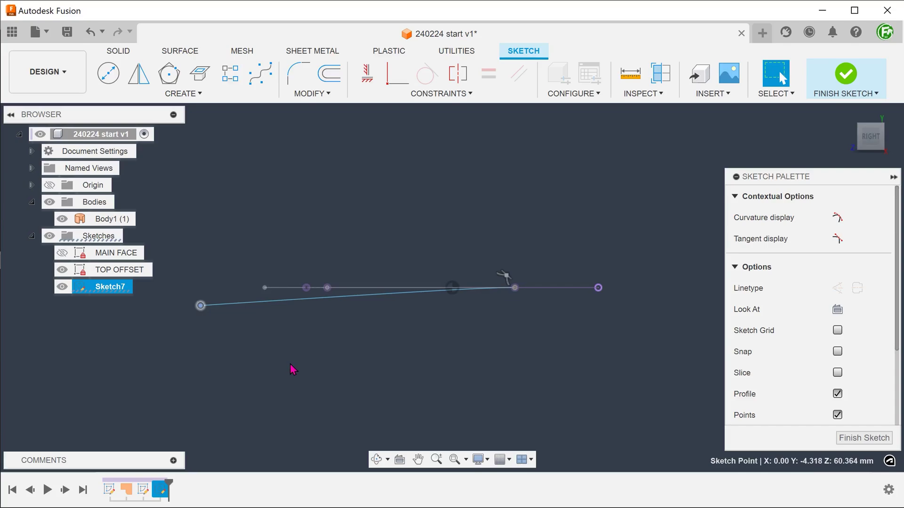
left_click(394, 354)
middle_click_drag(414, 353, 435, 380, "shift")
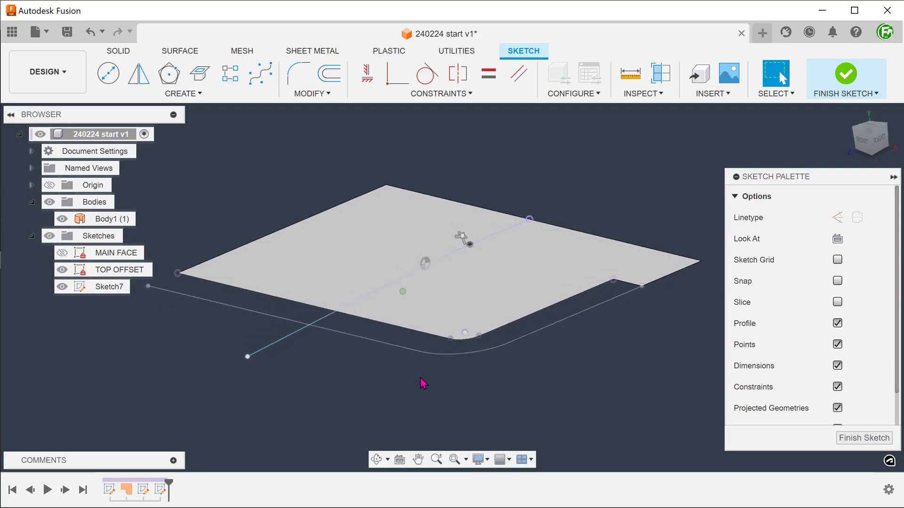
left_click(285, 337)
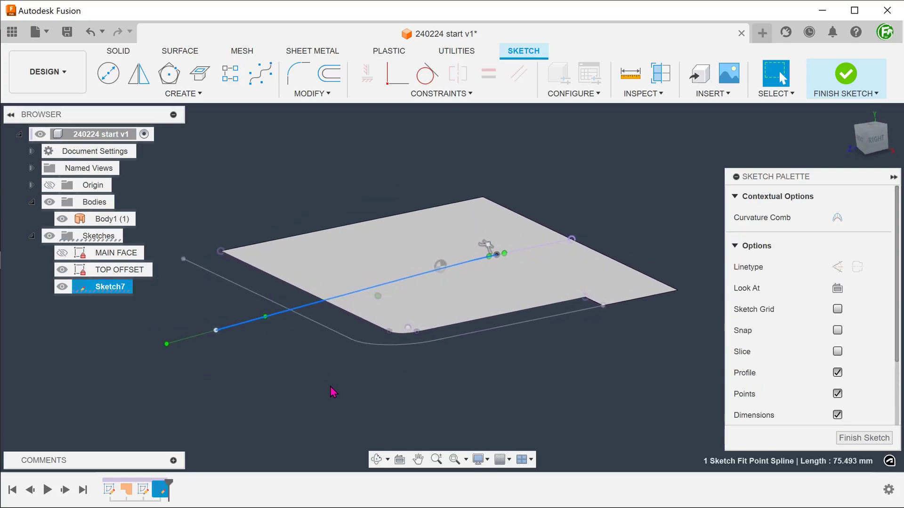
left_click(331, 392)
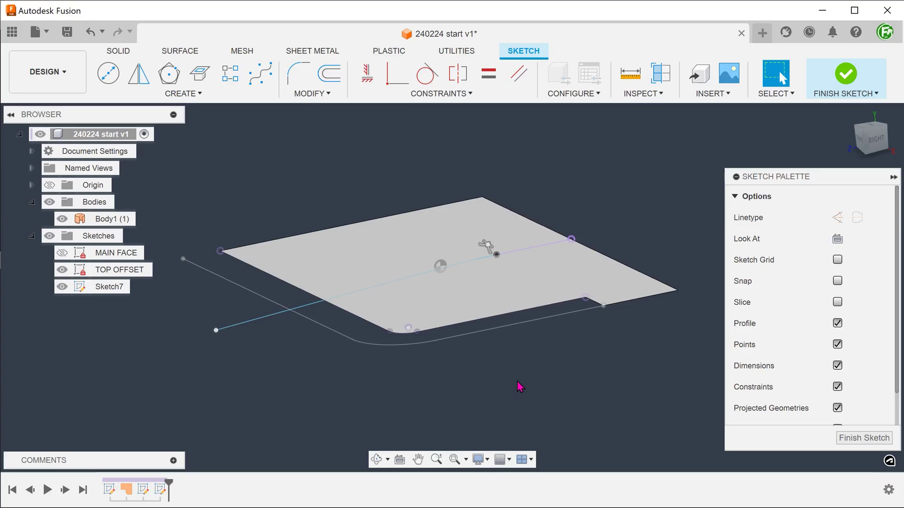
left_click(846, 74)
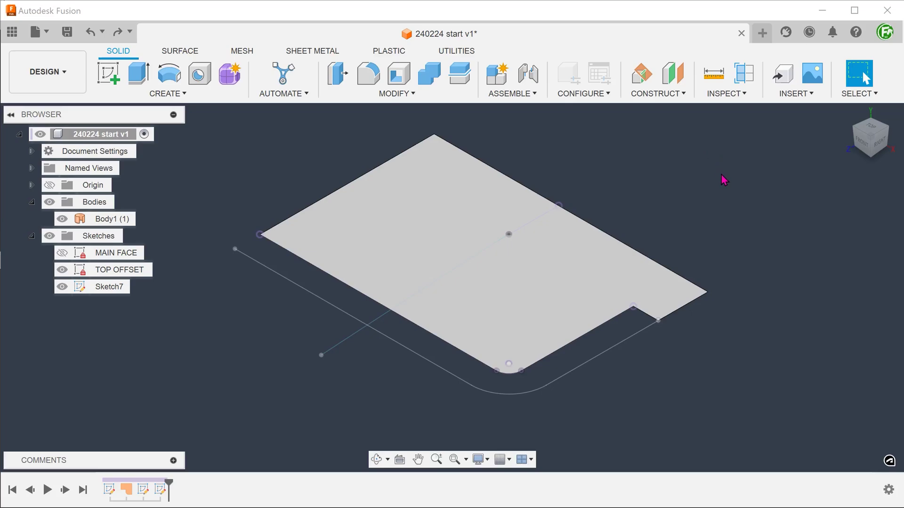
Rename Sketch7 to SPLINE in the Browser.
left_click(105, 293)
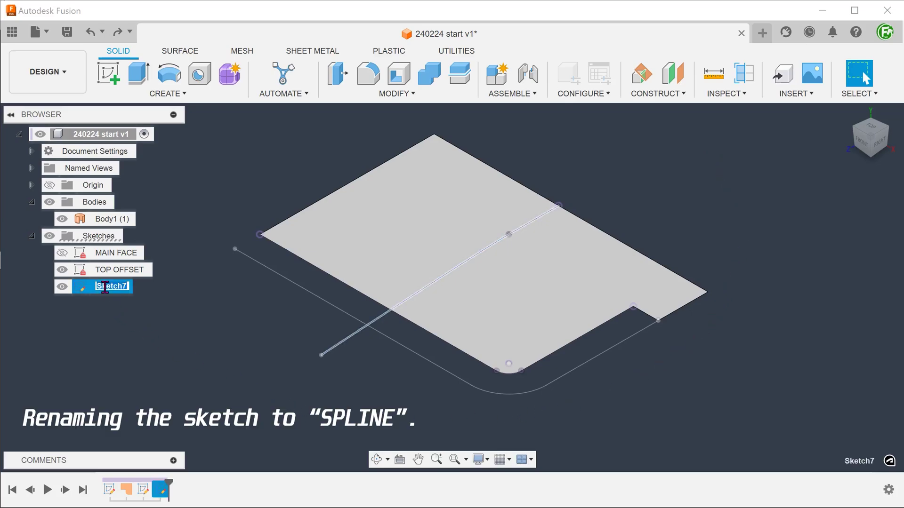
type("SPLINE")
key("Return")
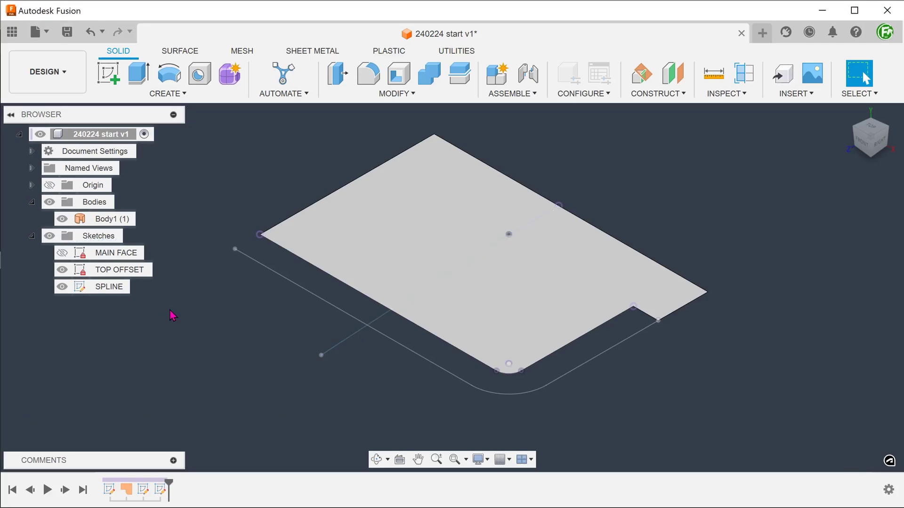
Start a new sketch, Sketch8, on the side origin plane from the canvas shortcut menu.
right_click(171, 314)
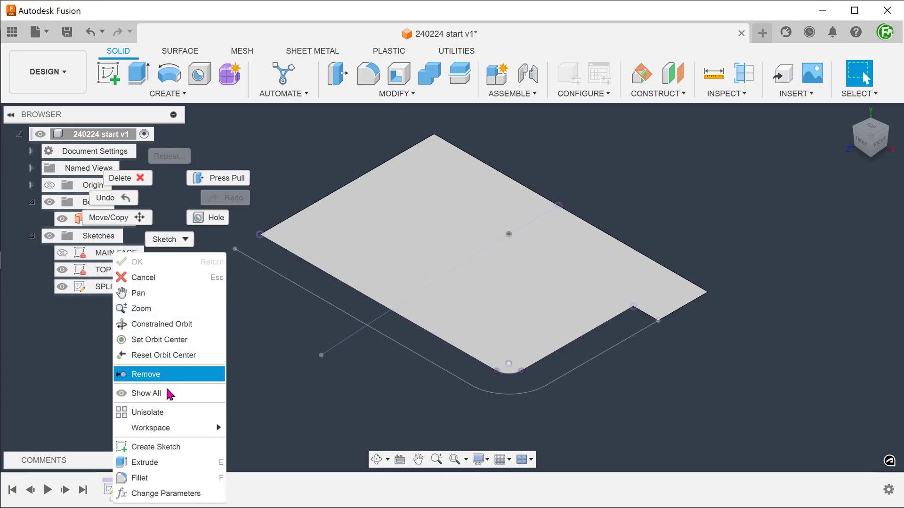
left_click(185, 447)
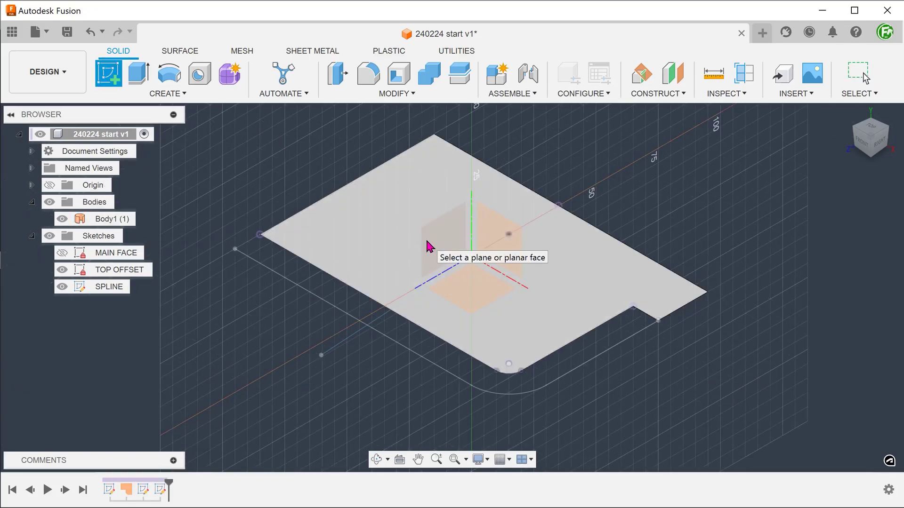
left_click(427, 246)
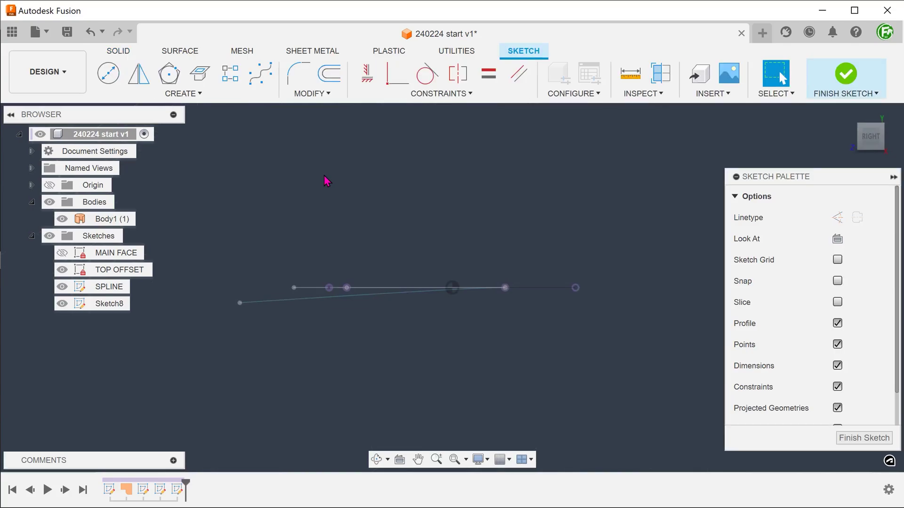
middle_click_drag(326, 181, 276, 153, "shift")
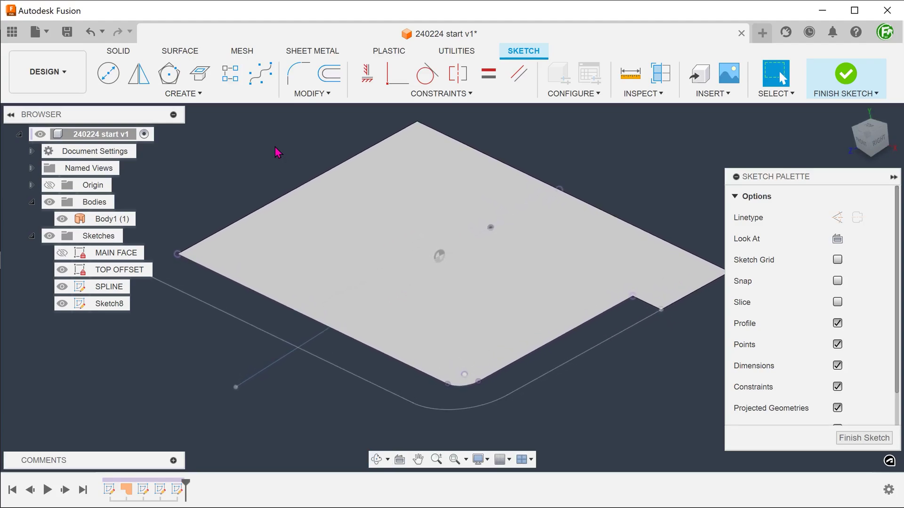
left_click(184, 94)
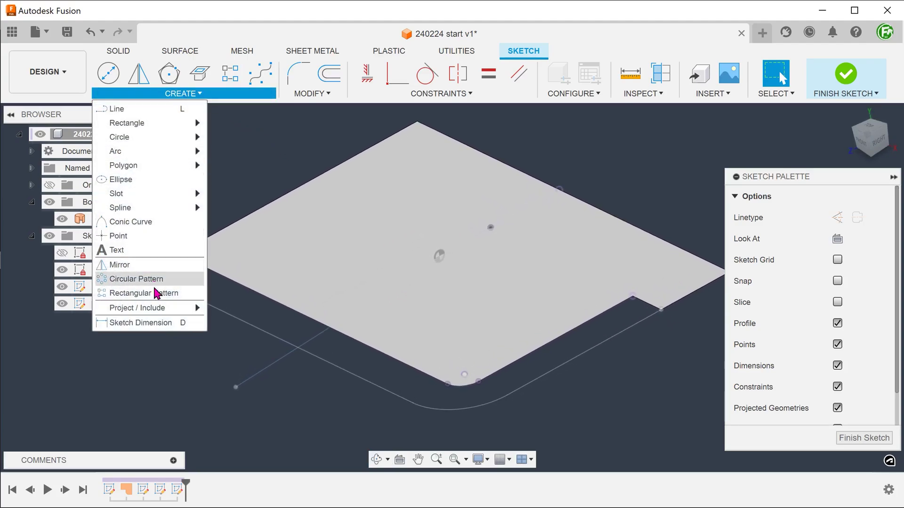
mouse_move(148, 307)
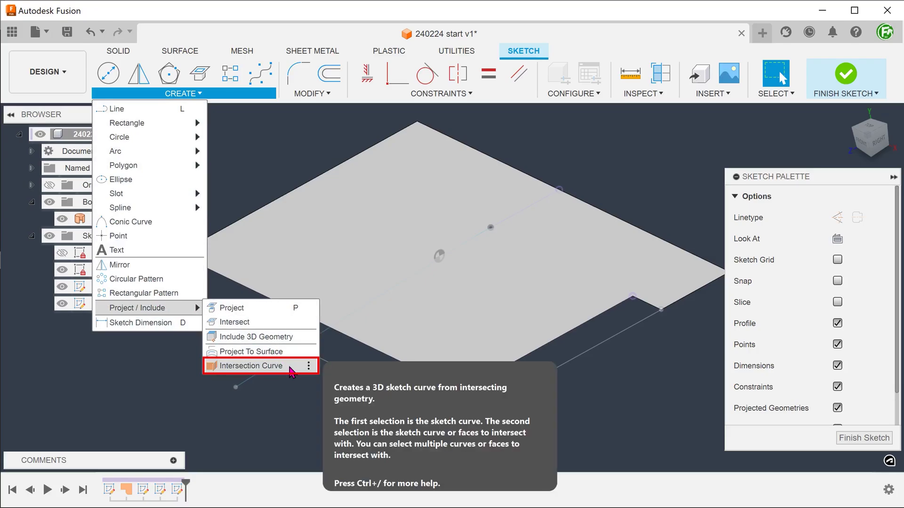
Create an intersection curve of the SPLINE line with the three TOP OFFSET curves.
left_click(251, 366)
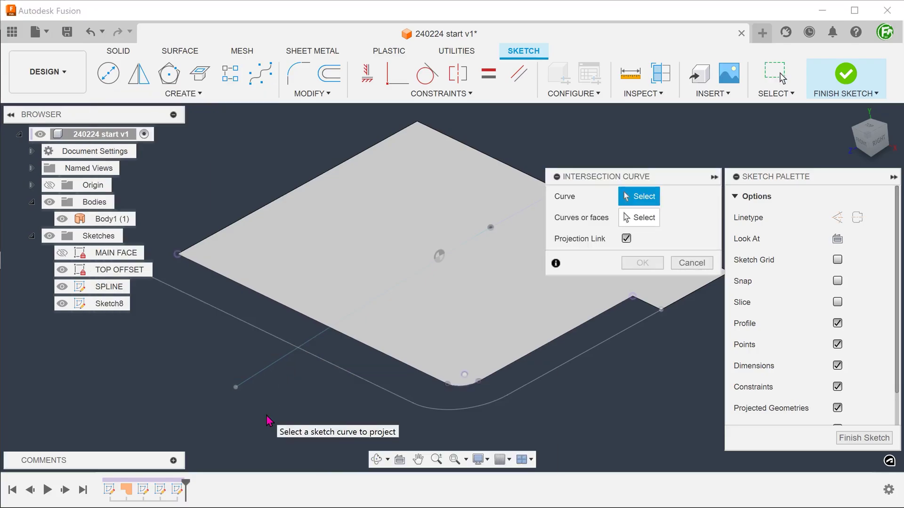
left_click(272, 372)
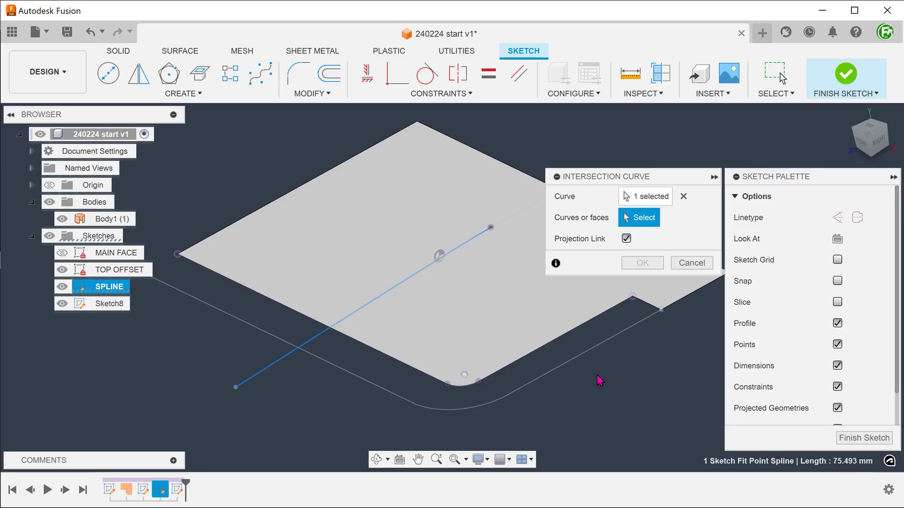
left_click(596, 355)
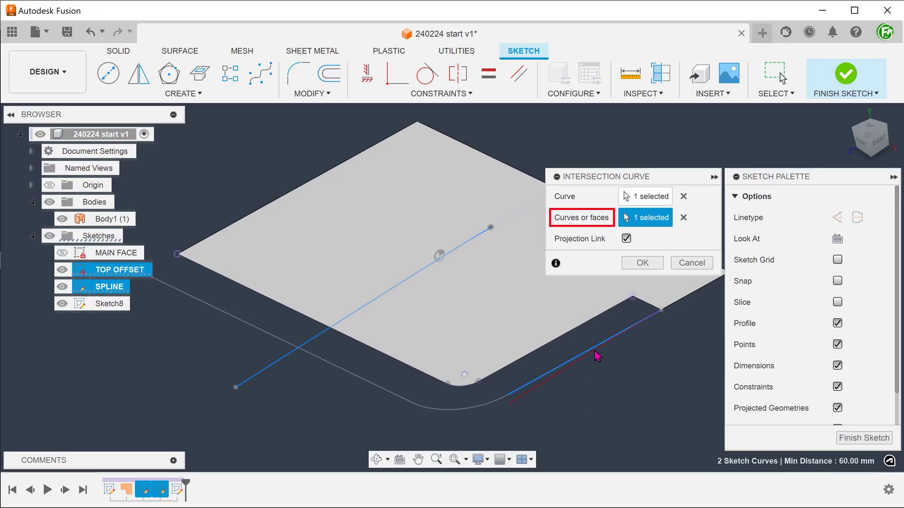
left_click(463, 411)
left_click(389, 393)
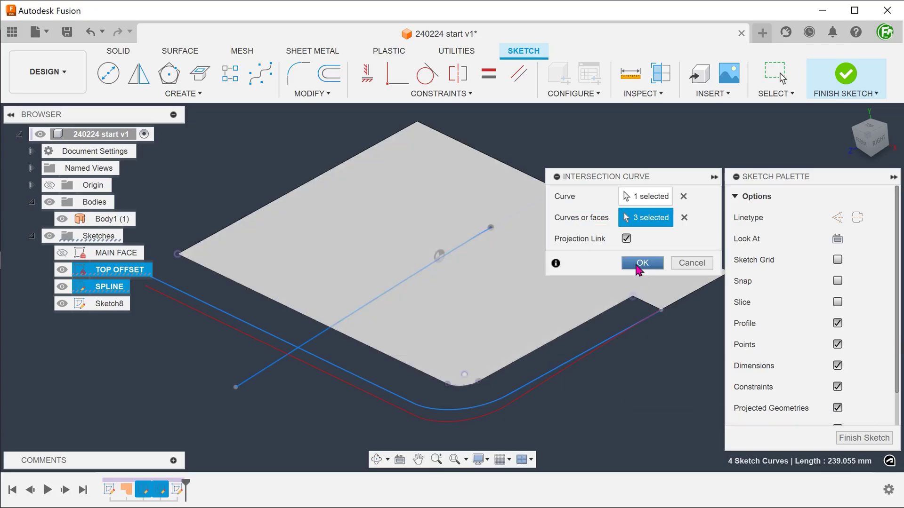
left_click(642, 263)
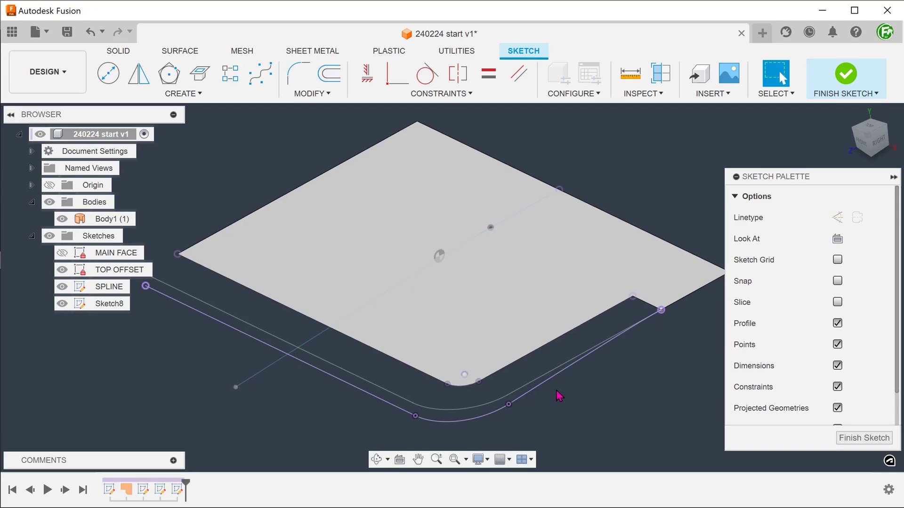
Select the new intersection curve and orbit to inspect it along the rounded corner.
left_click(544, 386)
middle_click_drag(558, 414, 514, 405, "shift")
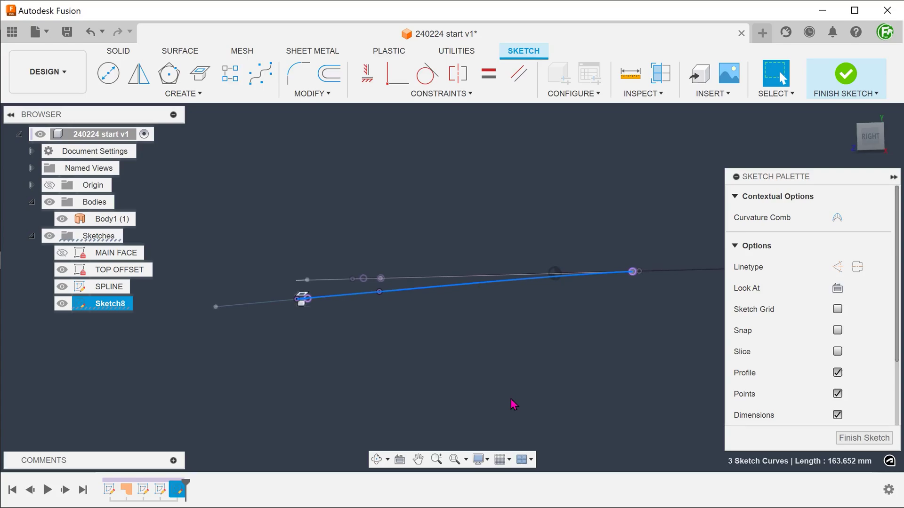
mouse_move(513, 405)
middle_mouse_down("shift")
mouse_move(539, 403)
mouse_move(530, 406)
middle_mouse_up("shift")
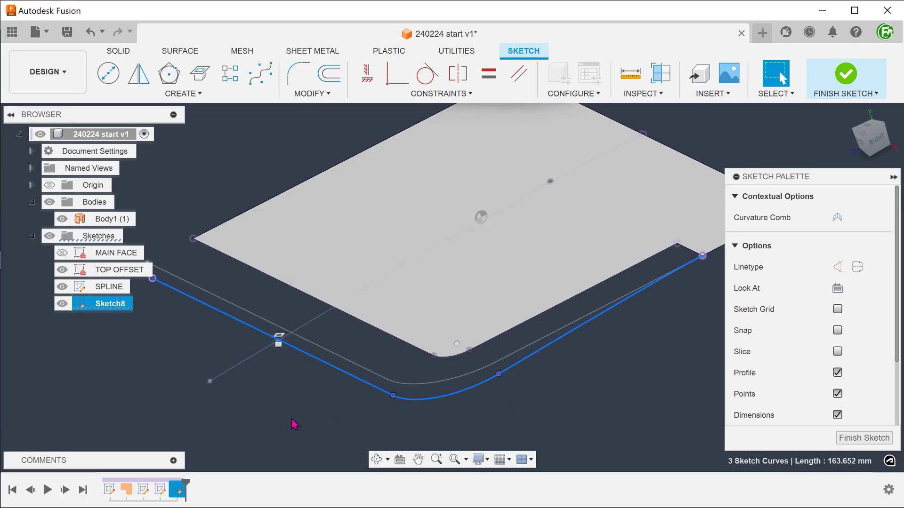
Hide the TOP OFFSET and SPLINE sketches so only the intersection curve shows.
left_click(151, 380)
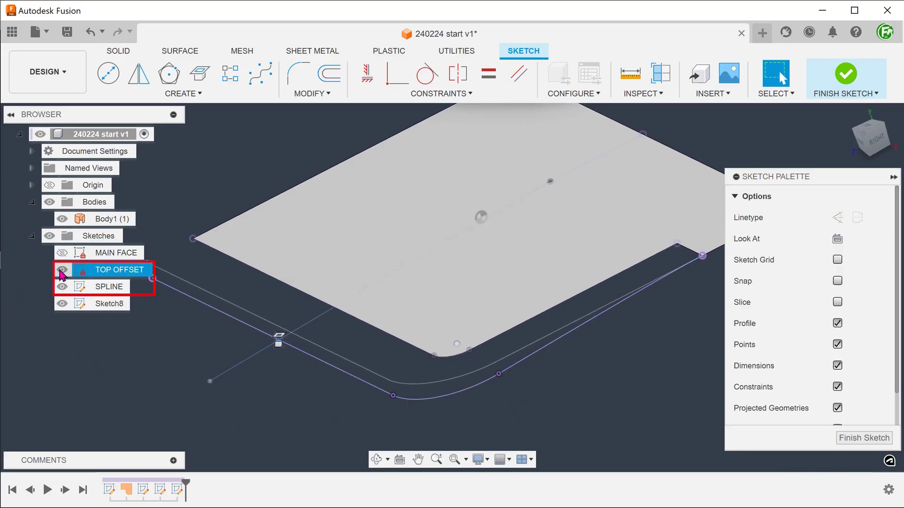
left_click(62, 270)
left_click(63, 287)
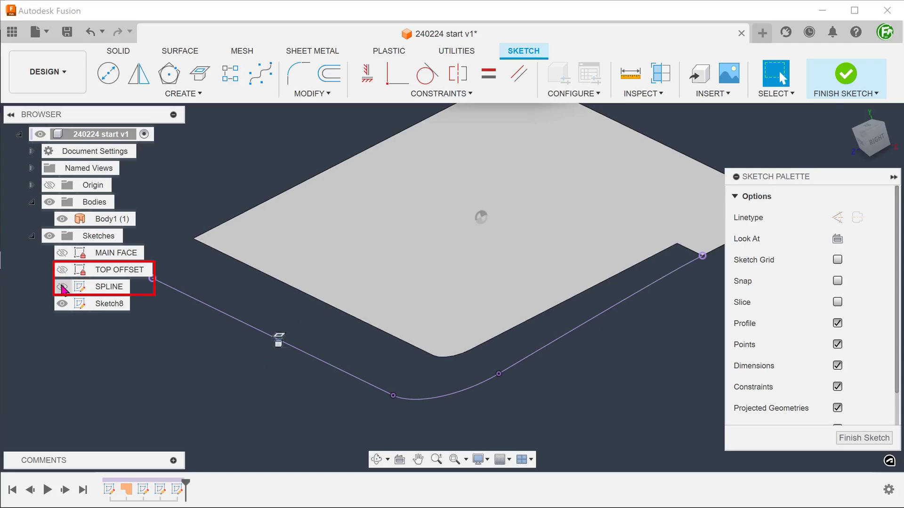
middle_click_drag(241, 408, 250, 408, "shift")
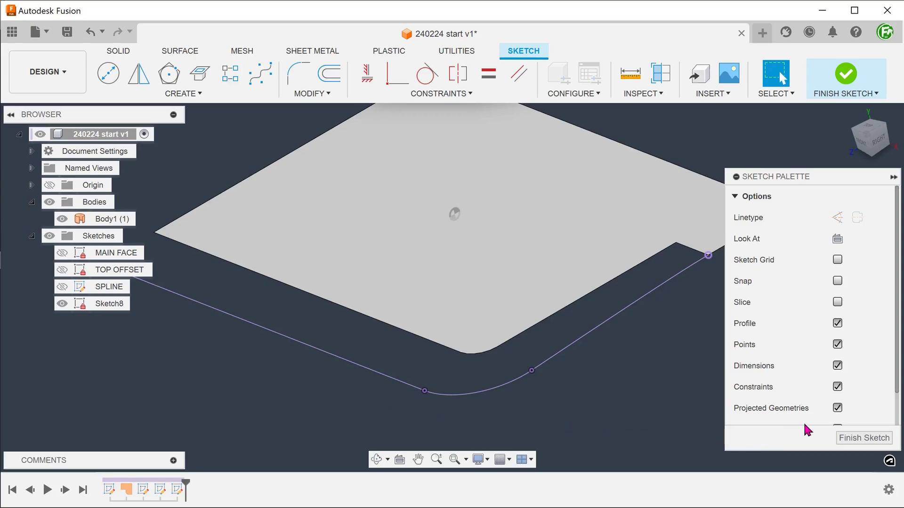
scroll(868, 380, "down", 2)
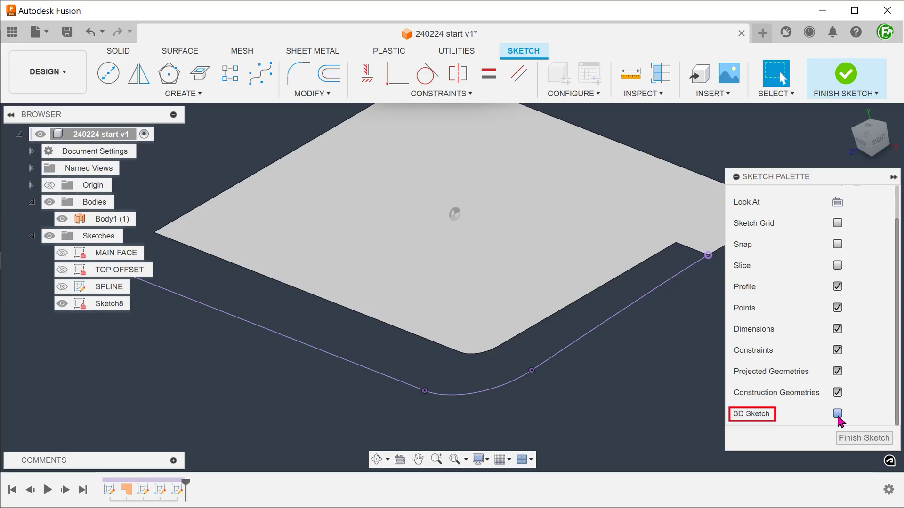
Enable 3D sketching and draw short lines linking the plate corners to the curve at the rounded end.
left_click(838, 413)
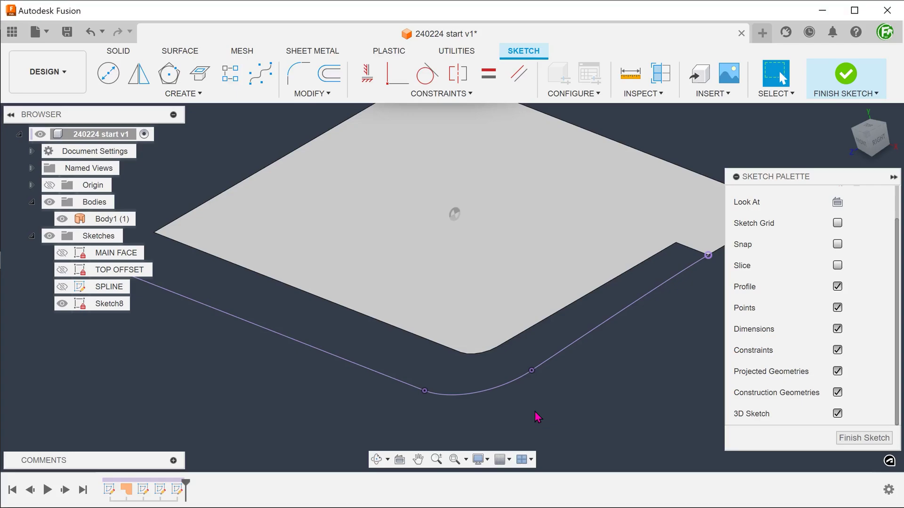
key("l")
middle_click_drag(535, 410, 579, 402, "shift")
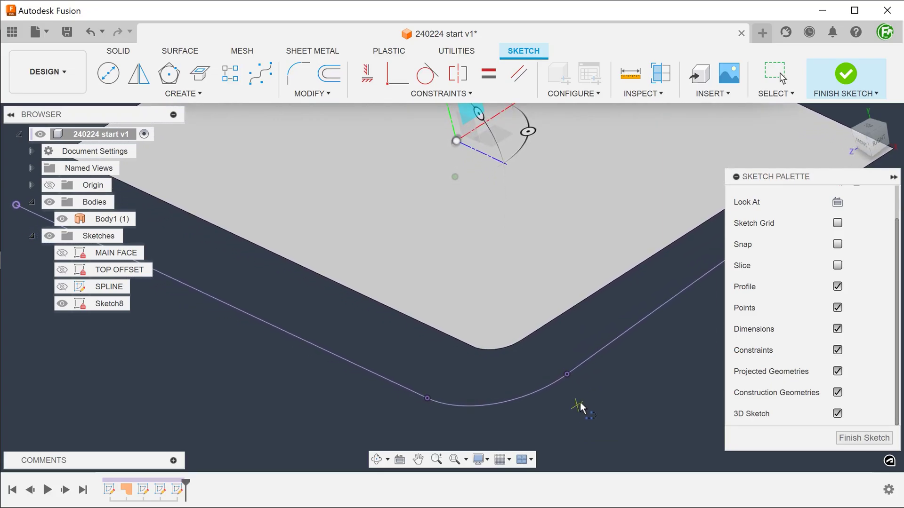
left_click(520, 343)
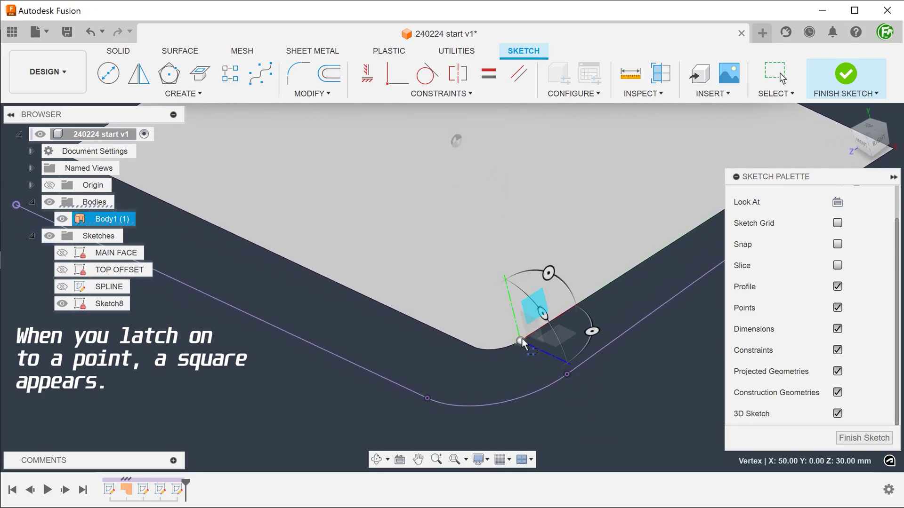
left_click(567, 375)
middle_click_drag(471, 385, 503, 358, "shift")
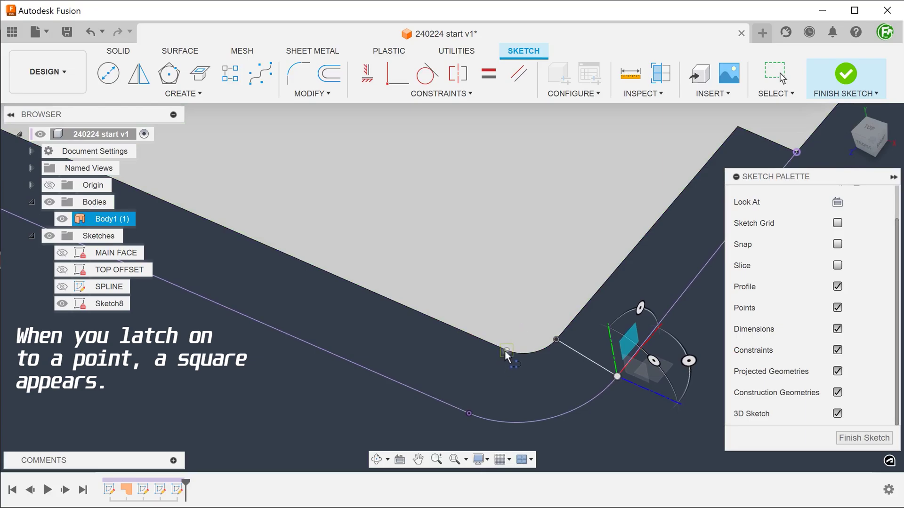
left_click(504, 355)
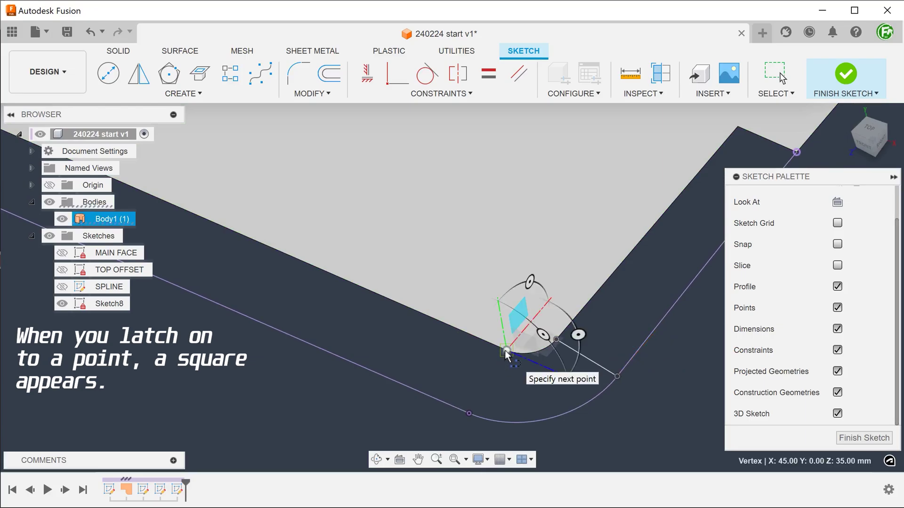
left_click(469, 413)
Draw the linking line at the far plate corner and finish the 3D sketch.
mouse_move(381, 409)
middle_mouse_down("shift")
mouse_move(342, 420)
mouse_move(242, 400)
mouse_move(211, 387)
mouse_move(210, 351)
middle_mouse_up("shift")
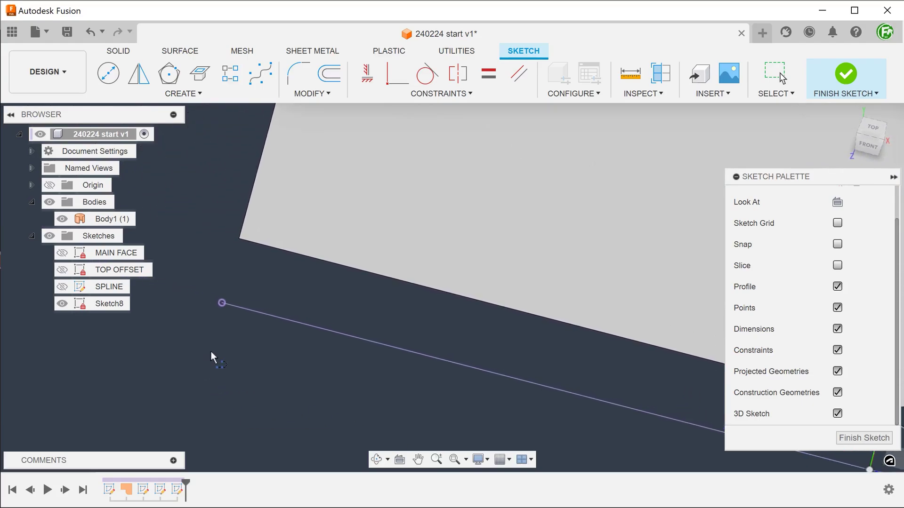
left_click(238, 239)
left_click(221, 303)
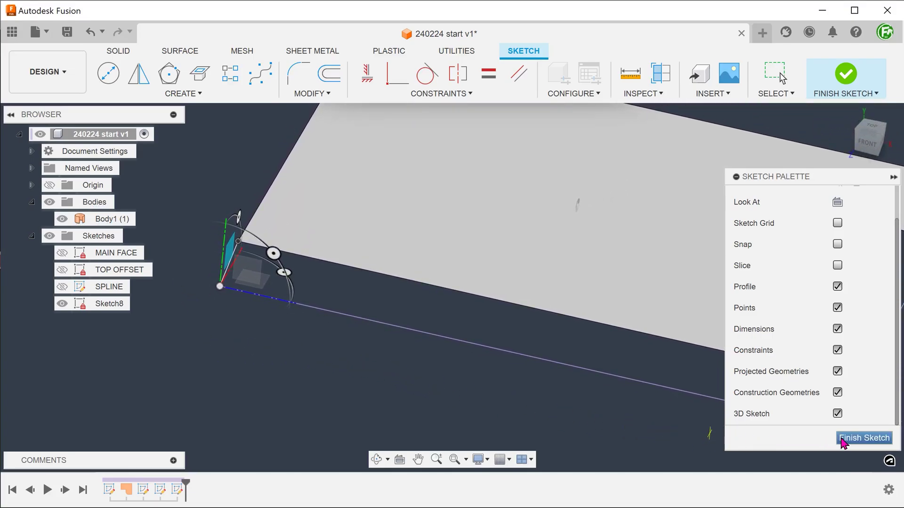
left_click(842, 439)
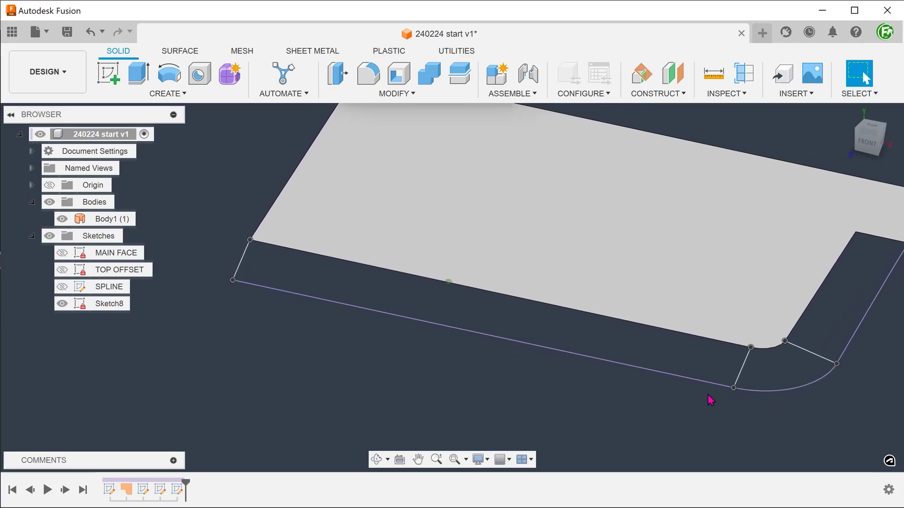
Check the three short connecting lines, then return to the home view of the whole base.
left_click(815, 359)
left_click(743, 366)
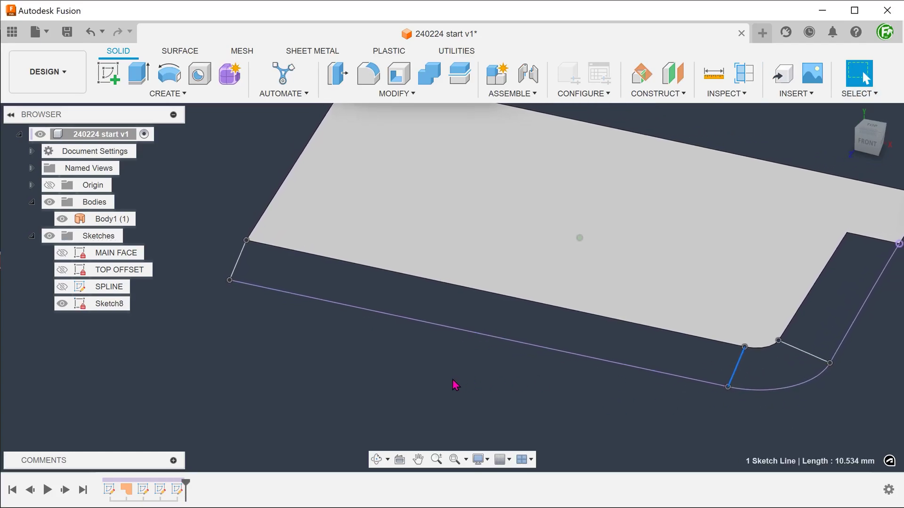
left_click(240, 270)
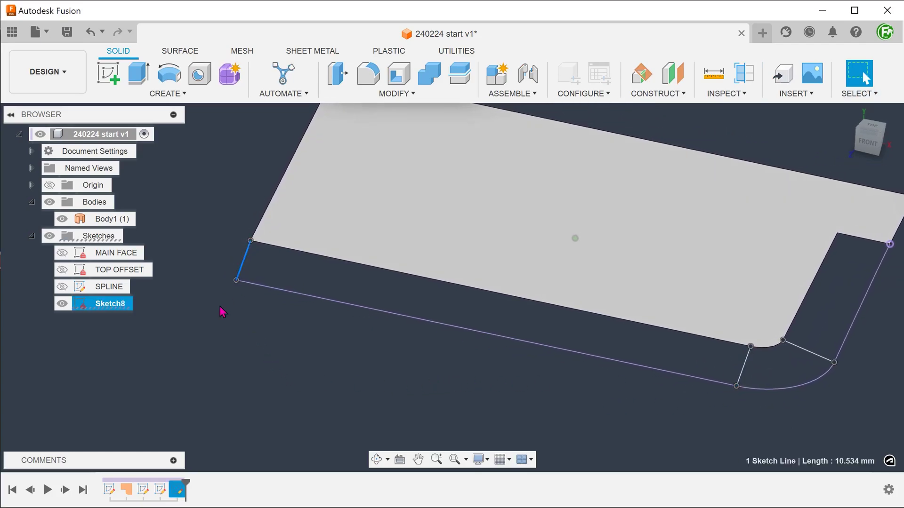
middle_click_drag(220, 362, 281, 378, "shift")
left_click(251, 375)
key("shift+F6")
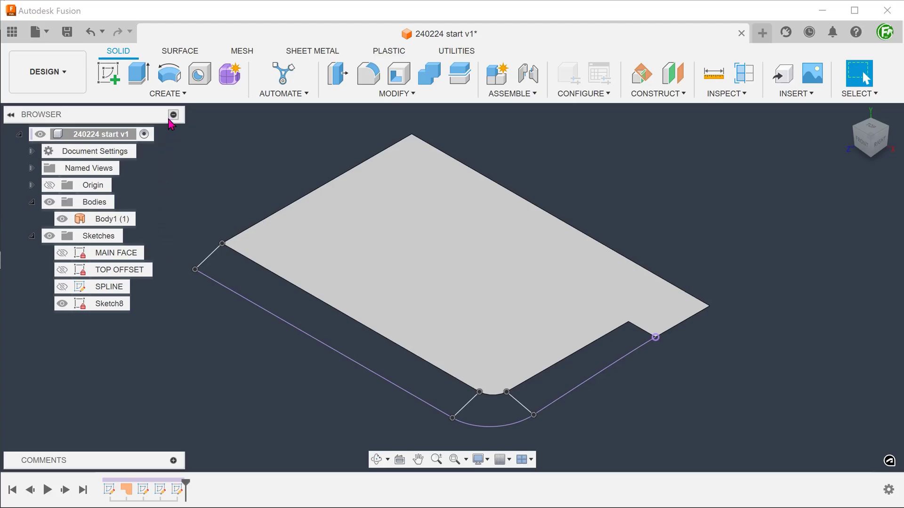
left_click(182, 54)
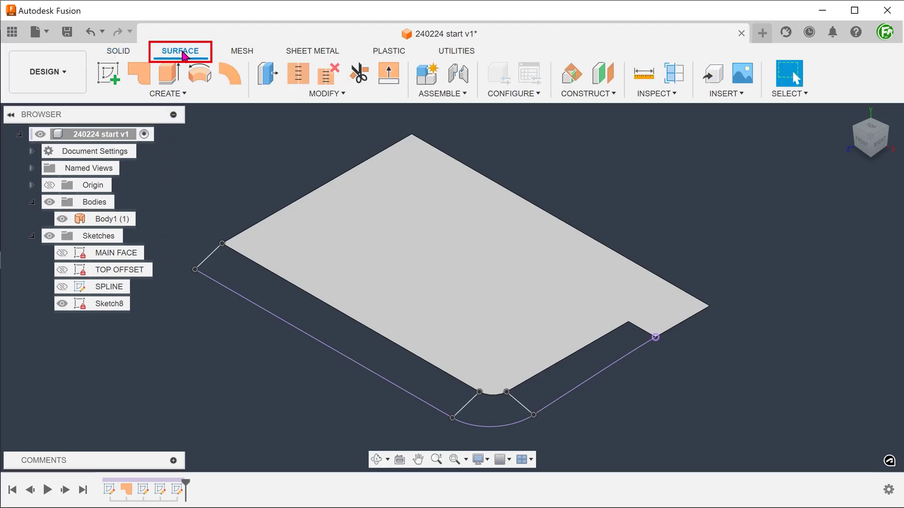
Start a surface Loft and select the tab edge and the two corner lines as Profiles 1–3.
left_click(184, 94)
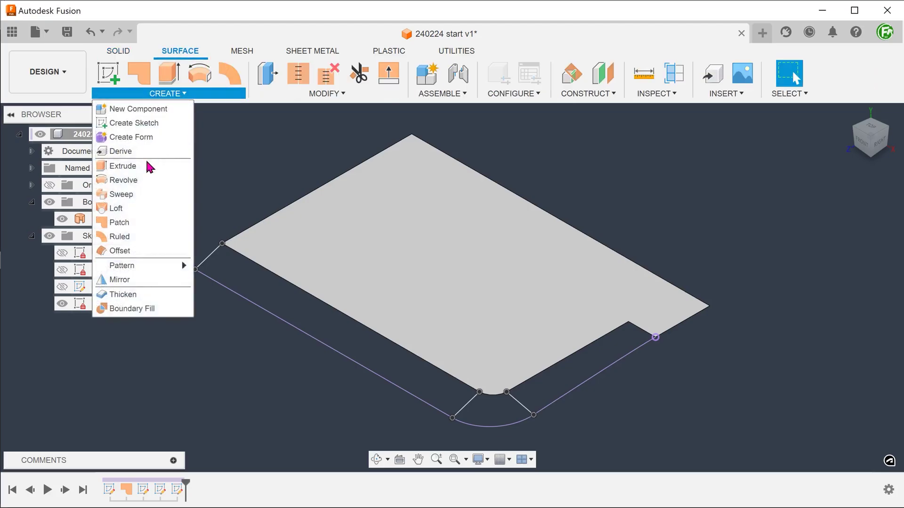
left_click(116, 209)
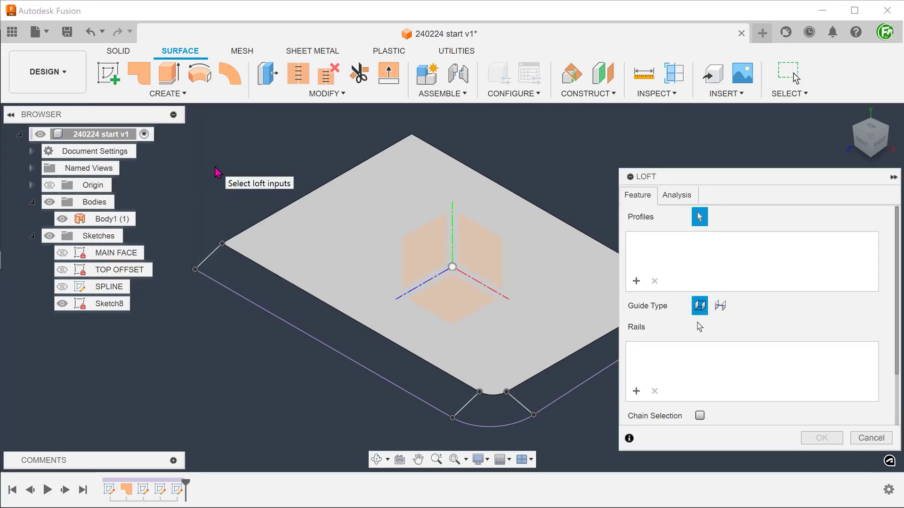
mouse_move(507, 137)
middle_mouse_down("shift")
mouse_move(484, 149)
mouse_move(490, 153)
middle_mouse_up("shift")
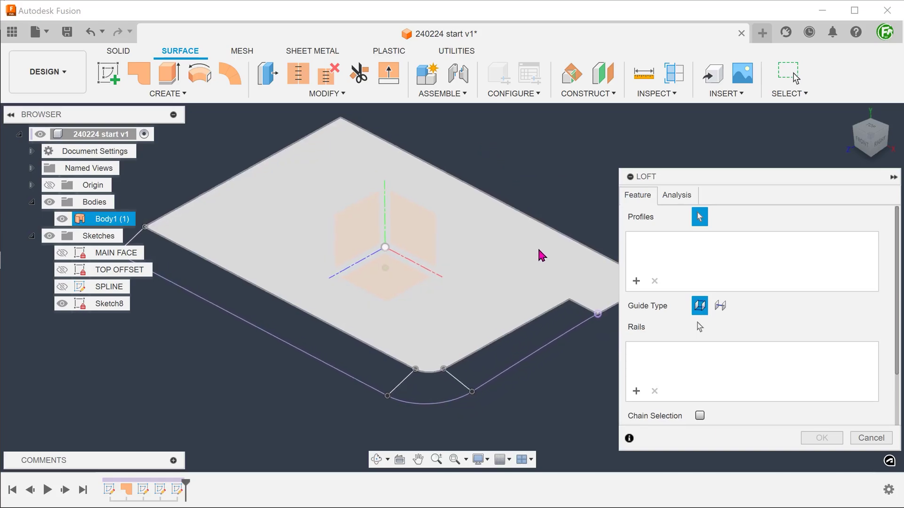
left_click(569, 309)
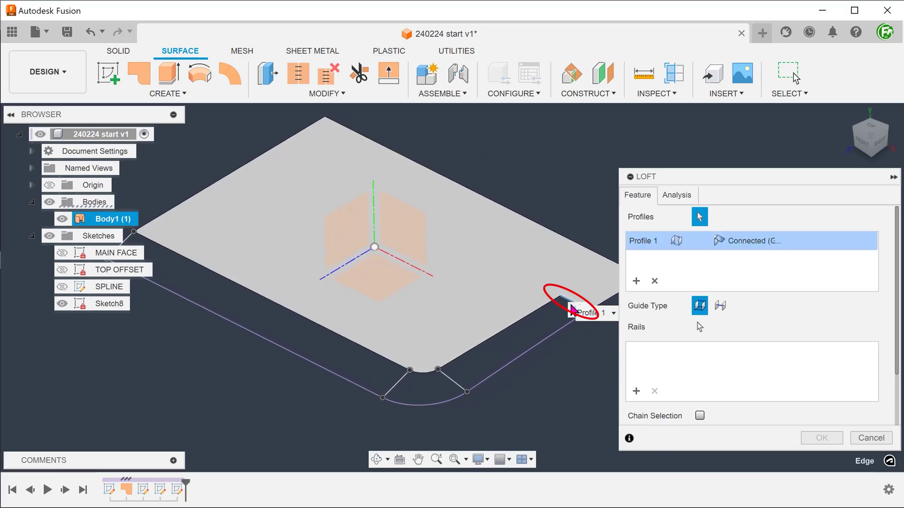
middle_click_drag(555, 370, 540, 378, "shift")
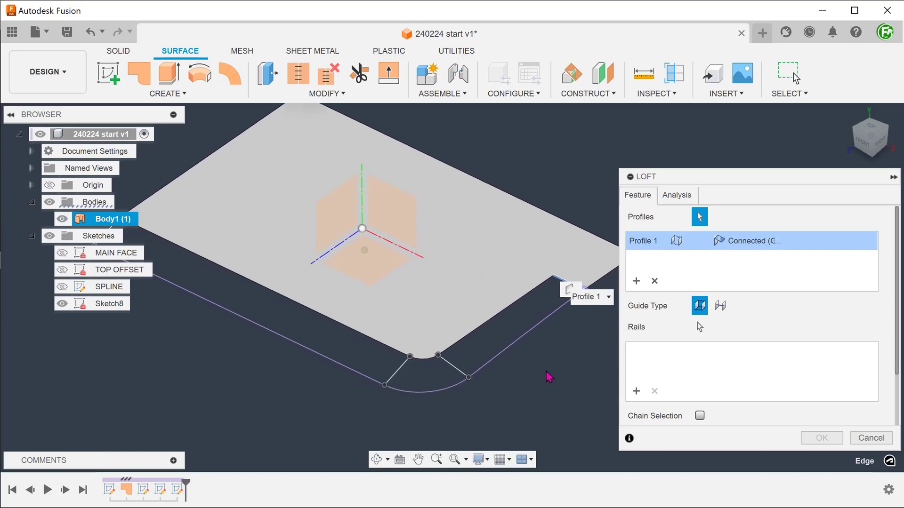
left_click(457, 368)
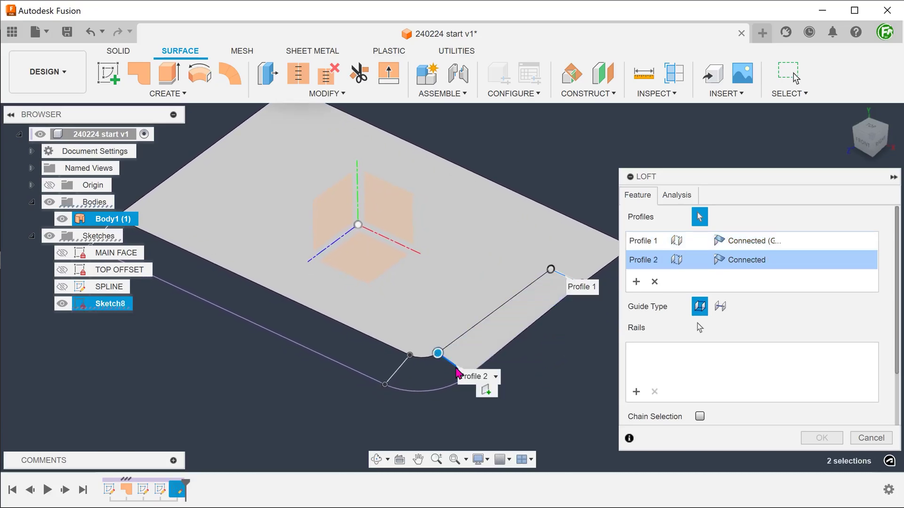
left_click(418, 379)
Add the left-end line as Profile 4, completing the four-profile loft preview.
middle_click_drag(363, 383, 278, 389, "shift")
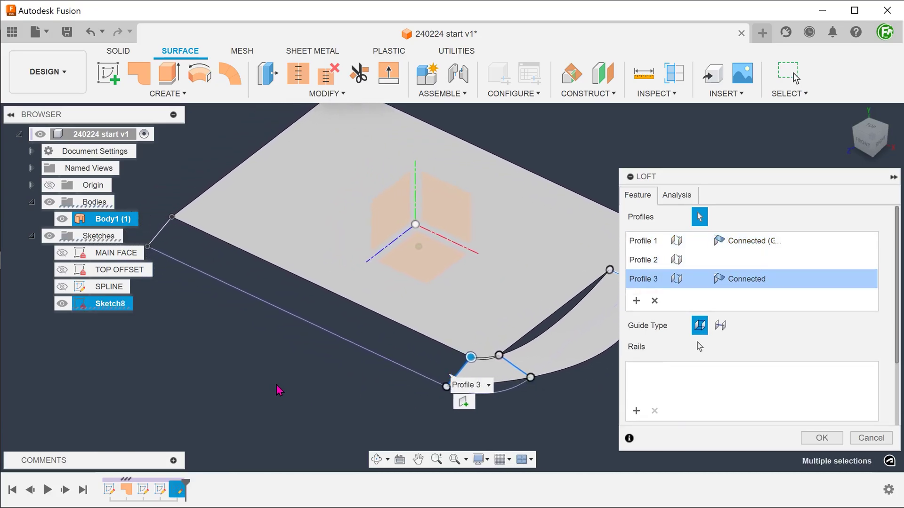
left_click(165, 235)
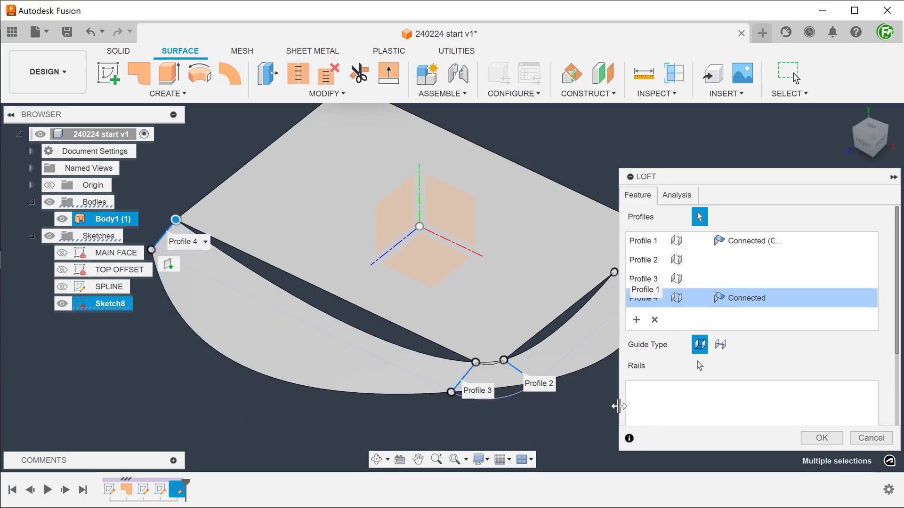
left_click_drag(619, 408, 673, 405)
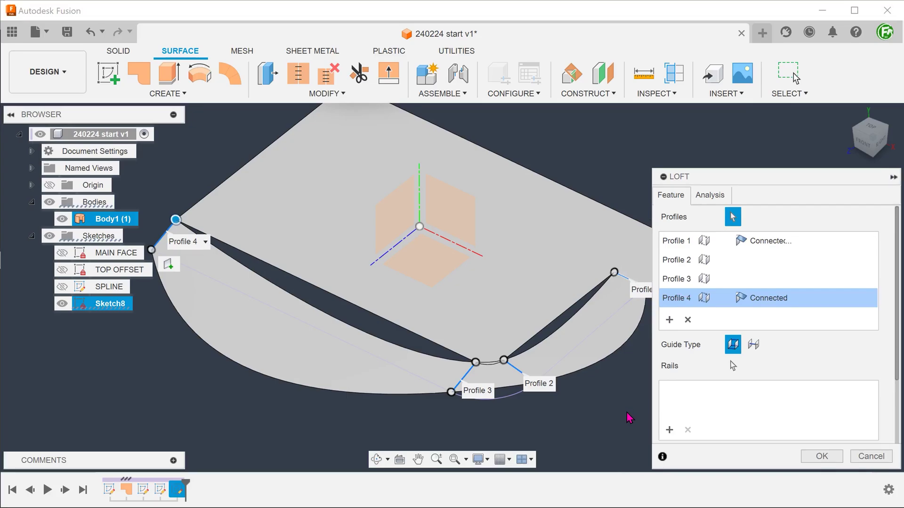
middle_click_drag(627, 417, 637, 405, "shift")
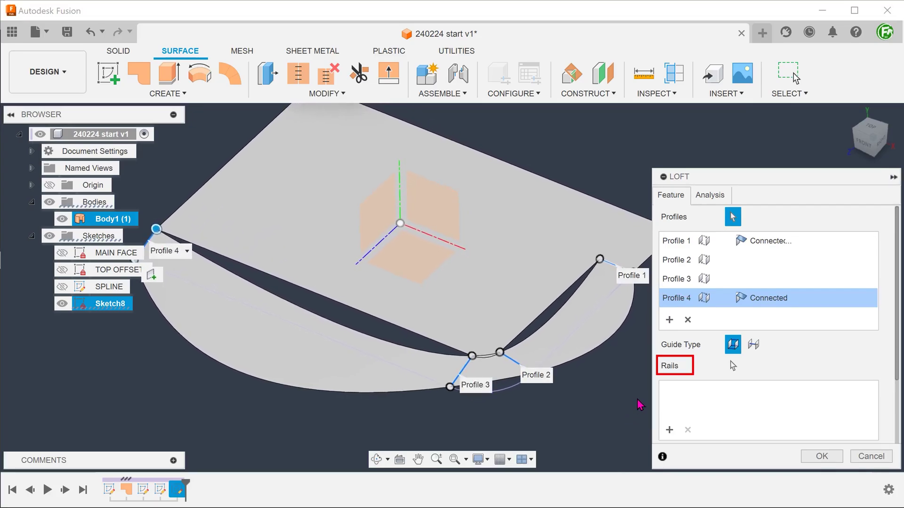
With Chain Selection on, set the body edge chain as Rail 1 and the offset curve as Rail 2.
left_click(732, 365)
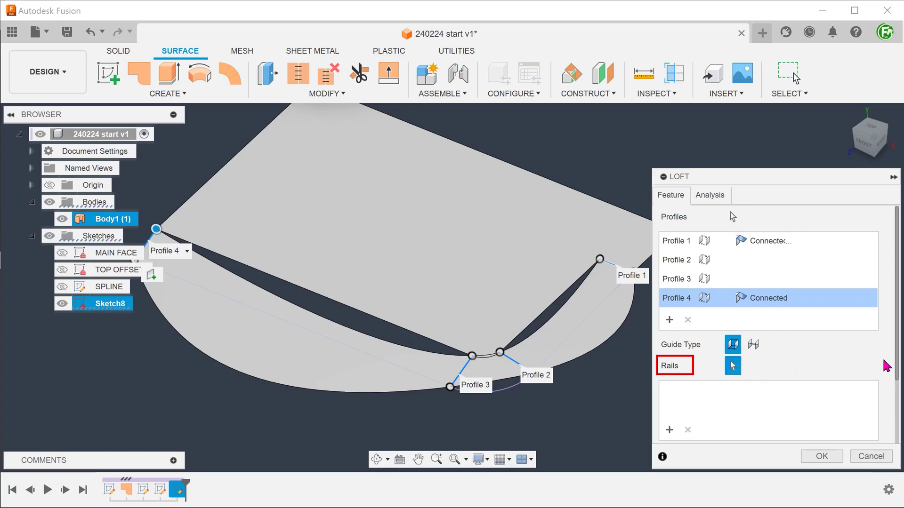
left_click_drag(898, 368, 896, 430)
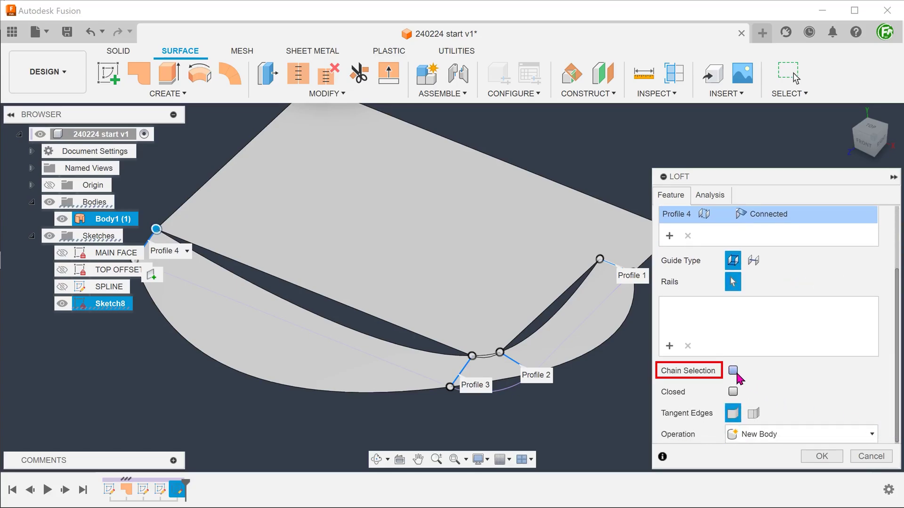
left_click(735, 372)
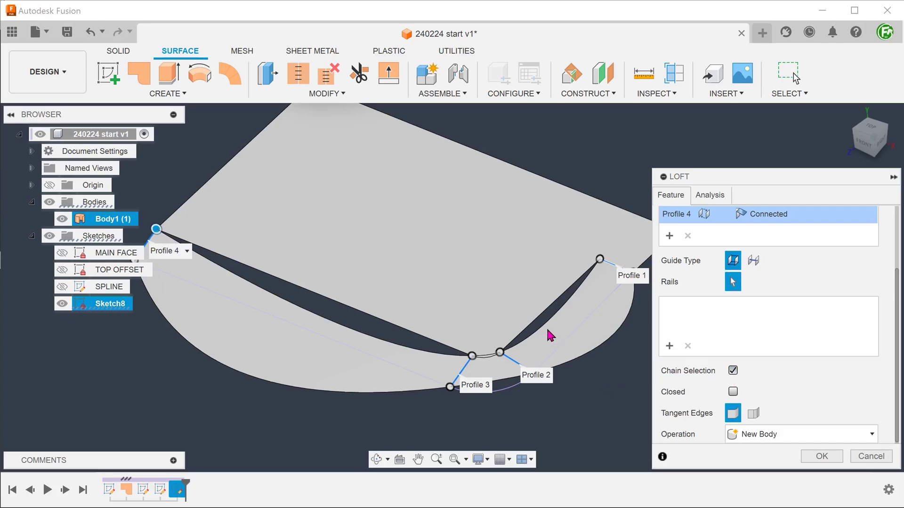
left_click(531, 330)
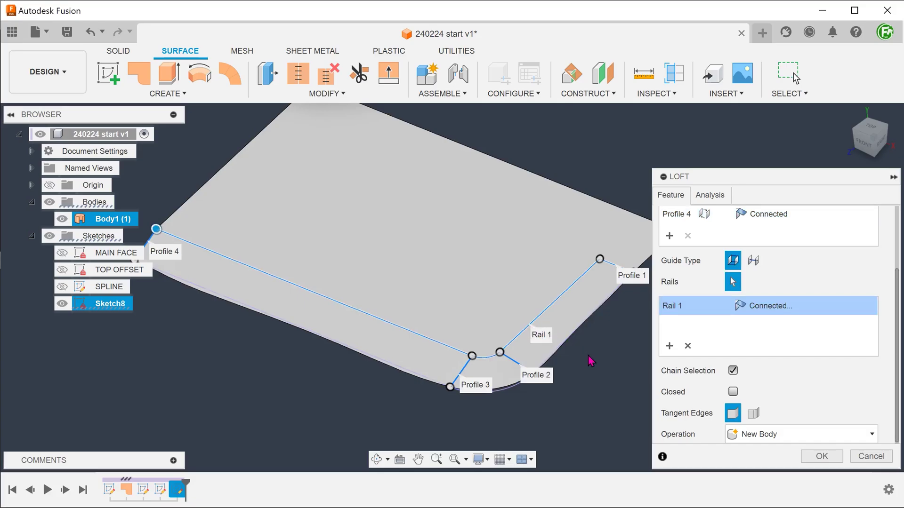
left_click(560, 355)
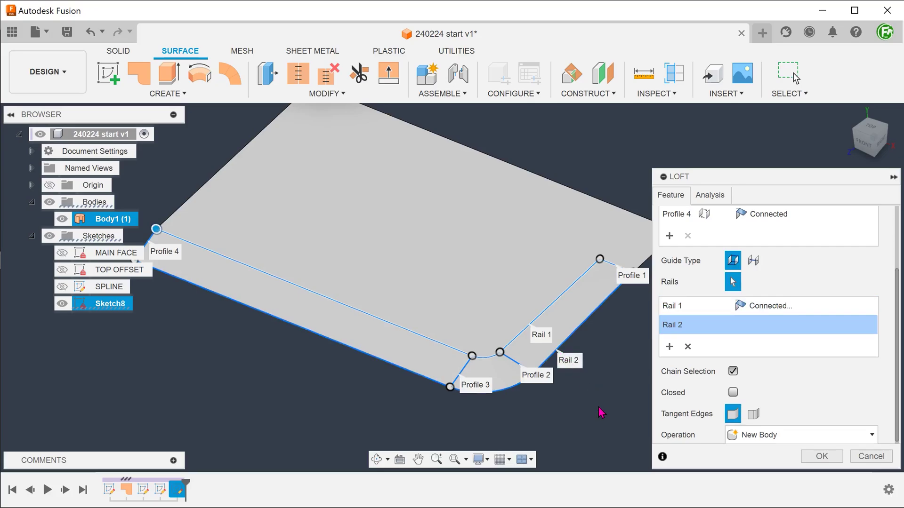
middle_click_drag(600, 412, 599, 410, "shift")
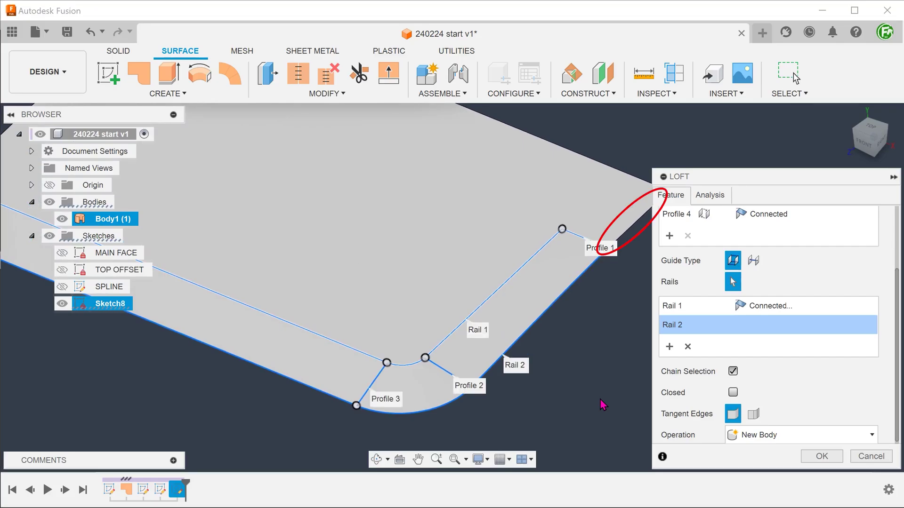
scroll(848, 388, "up", 1)
scroll(854, 389, "up", 1)
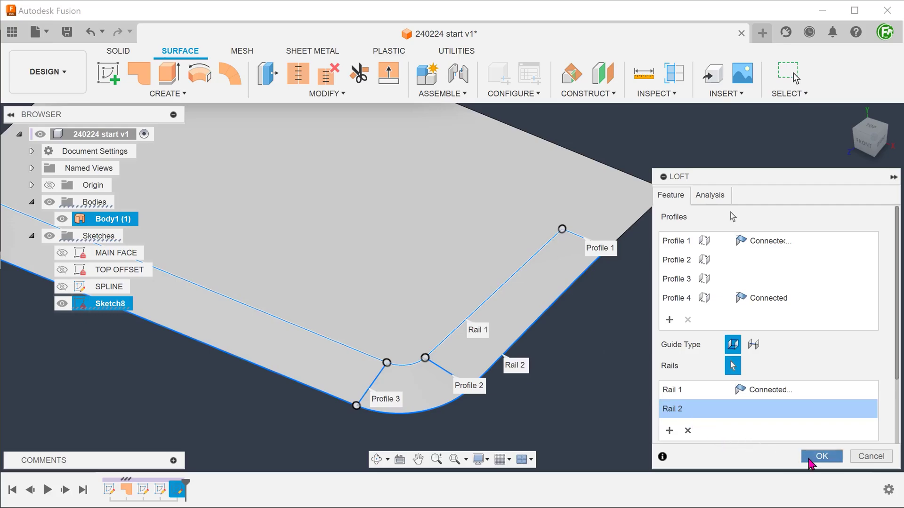
Confirm the loft, creating the chamfer surface as Body3 along the base edge.
left_click(812, 457)
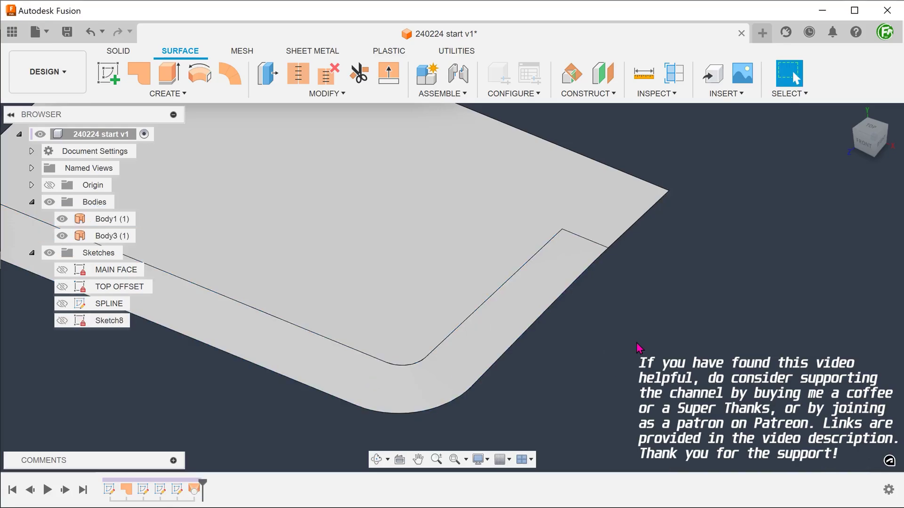